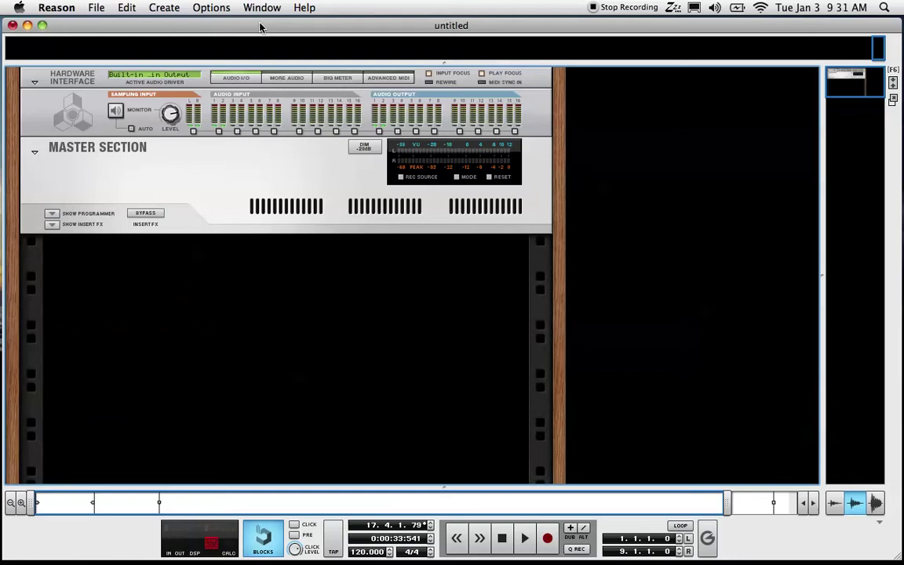
# Step: Add a Kong Drum Designer to the rack
pyautogui.click(171, 6)
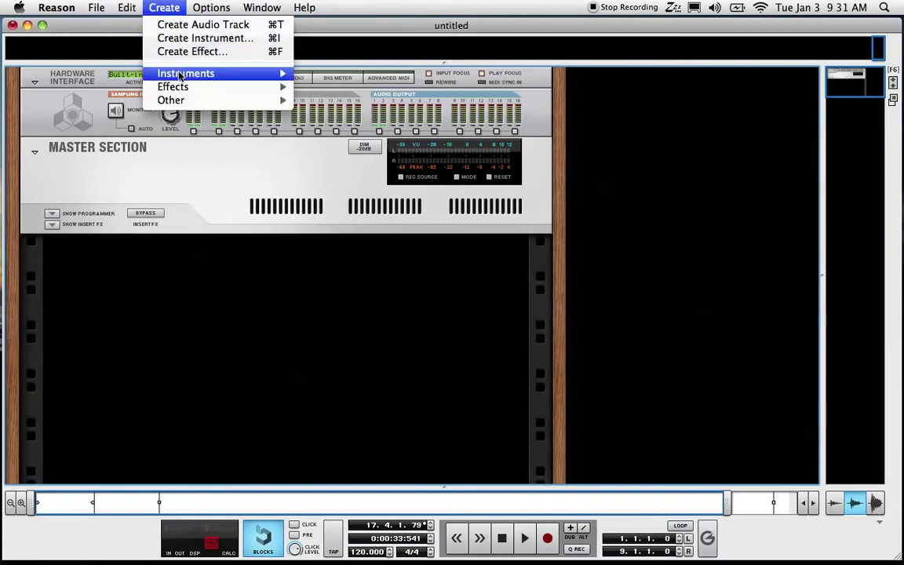
pyautogui.moveTo(180, 75)
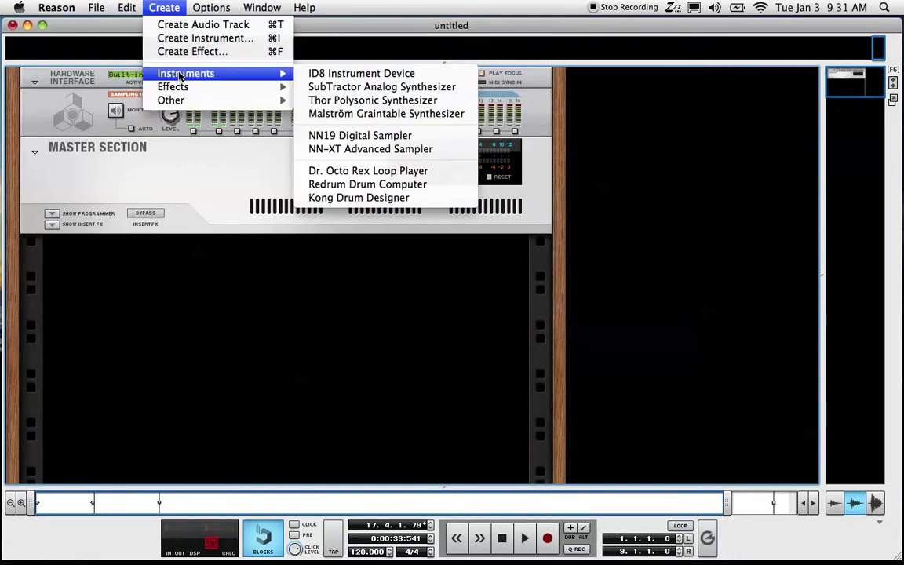
pyautogui.click(358, 198)
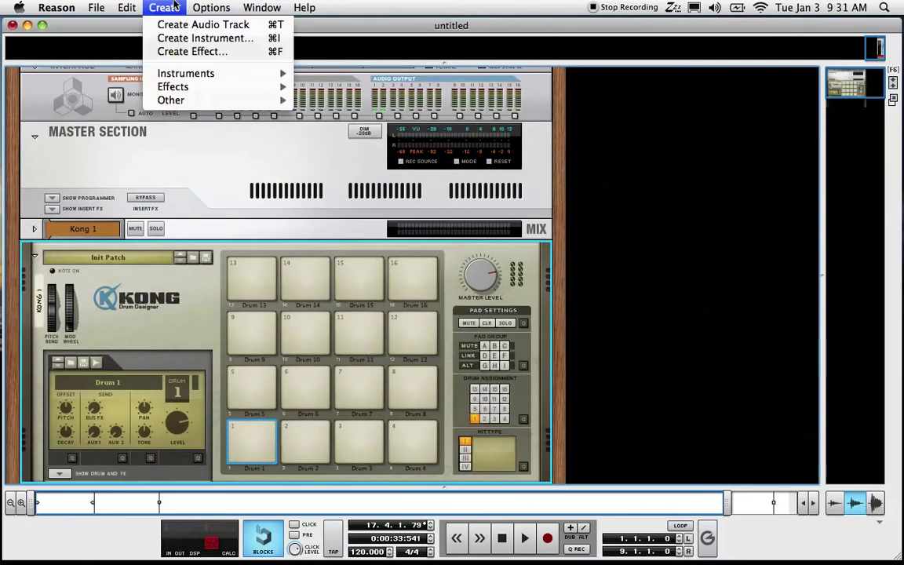
# Step: Add a Redrum Drum Computer to the rack below the Kong
pyautogui.click(164, 7)
pyautogui.moveTo(196, 73)
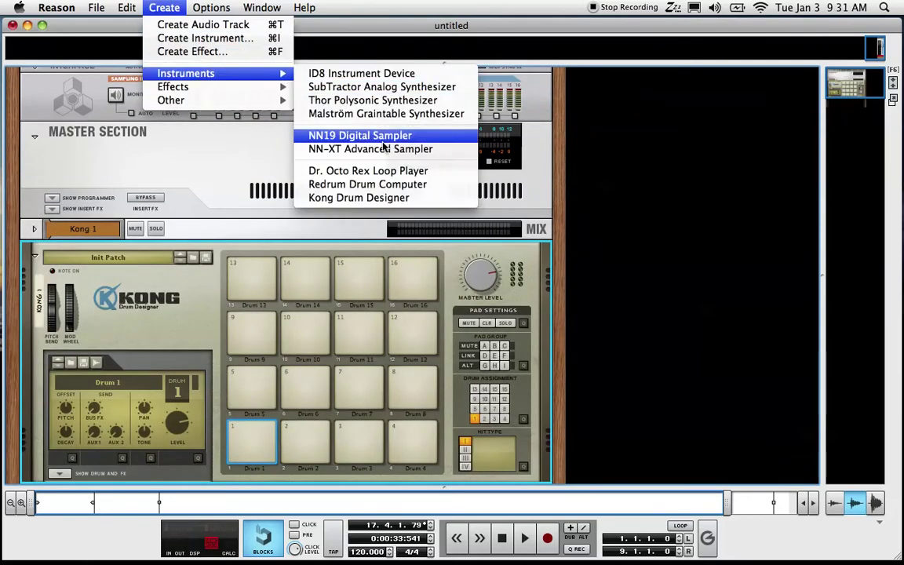
pyautogui.click(385, 184)
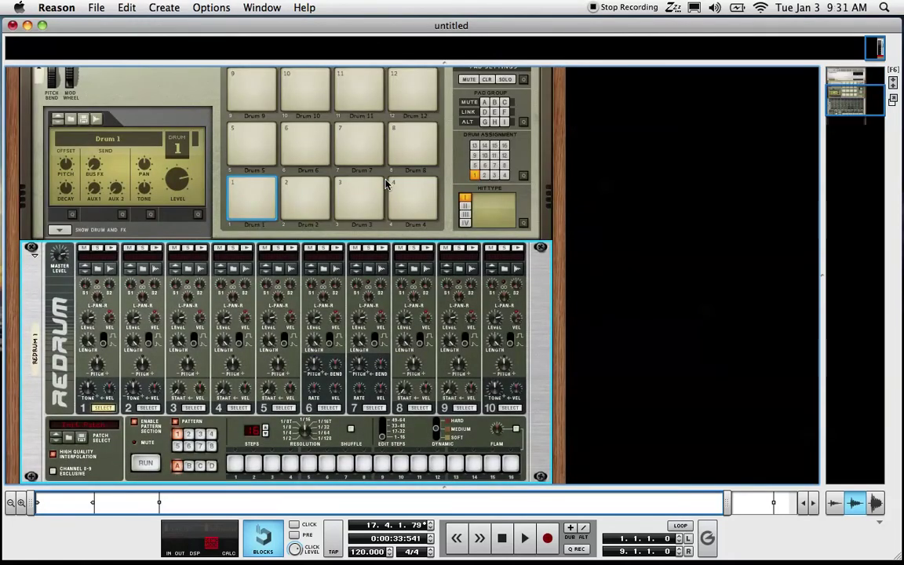
# Step: On the rack's back, cable Redrum gate outputs 1, 3 and 4 to Kong Gate In 1, 3 and 4
pyautogui.press('Tab')
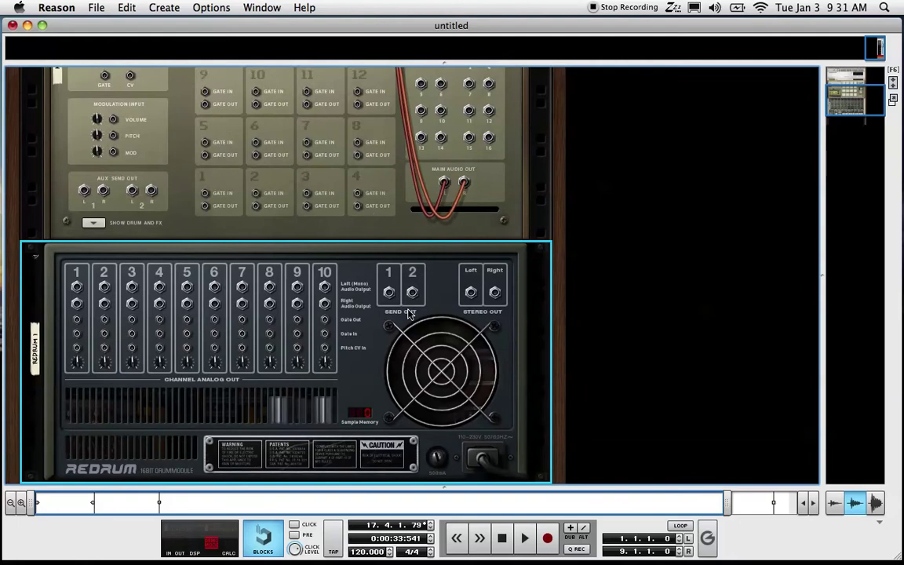
pyautogui.scroll(-1, 408, 313)
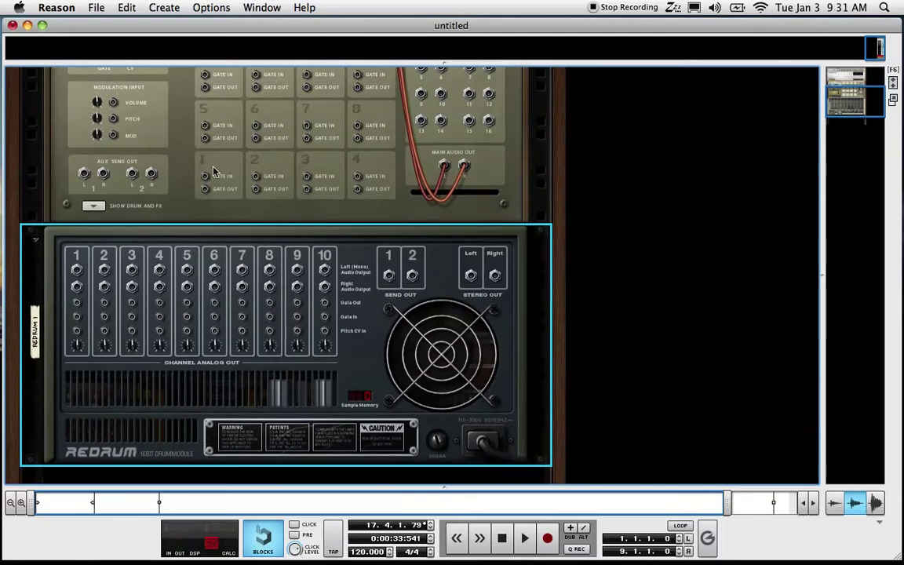
pyautogui.moveTo(204, 175); pyautogui.dragTo(255, 176)
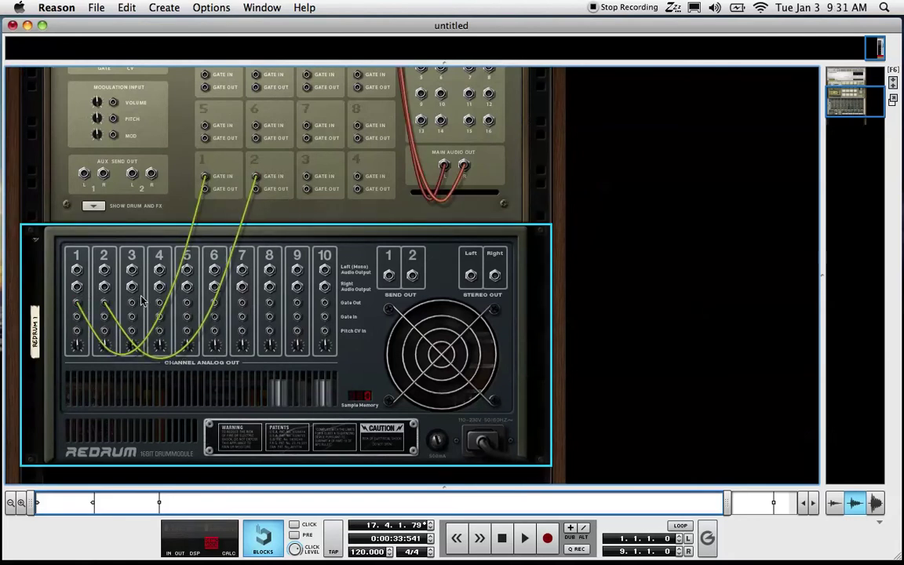
pyautogui.moveTo(131, 302); pyautogui.dragTo(303, 177)
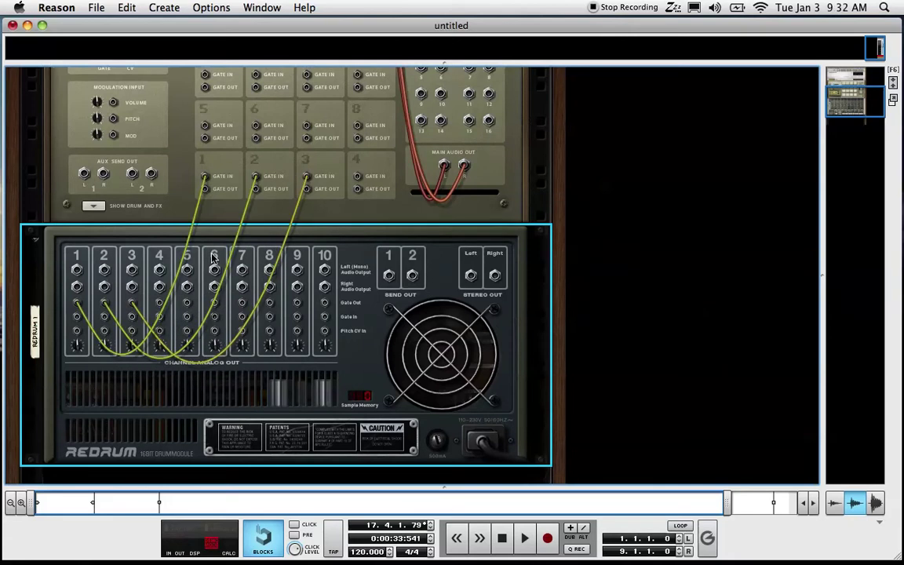
pyautogui.moveTo(159, 302); pyautogui.dragTo(357, 179)
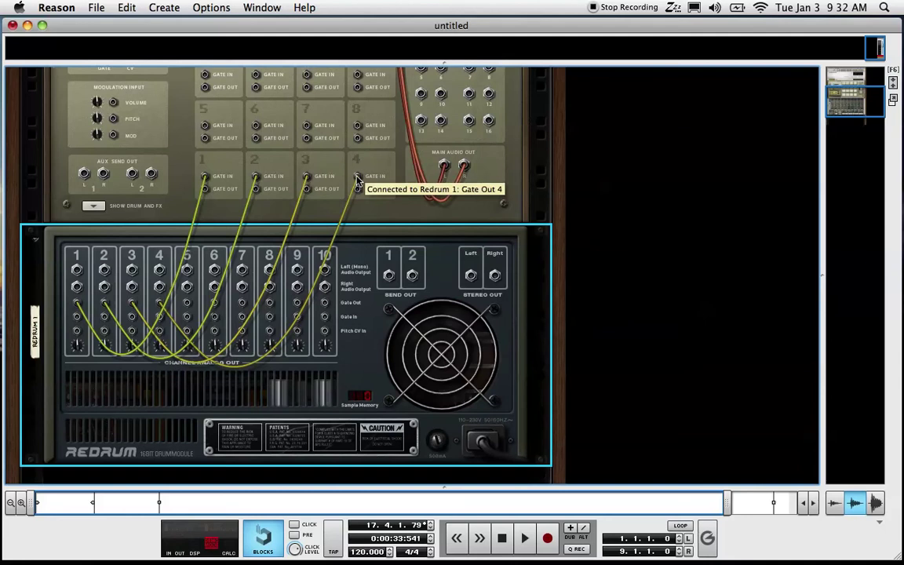
pyautogui.press('Tab')
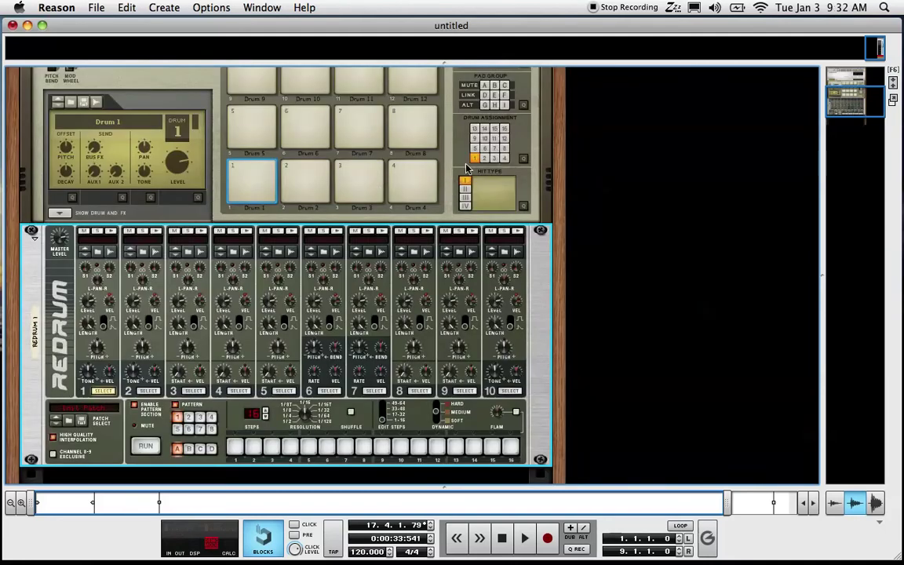
# Step: Add a Mix Channel under the Redrum and duplicate it with Cmd+D
pyautogui.scroll(-3, 270, 269)
pyautogui.scroll(-1, 270, 269)
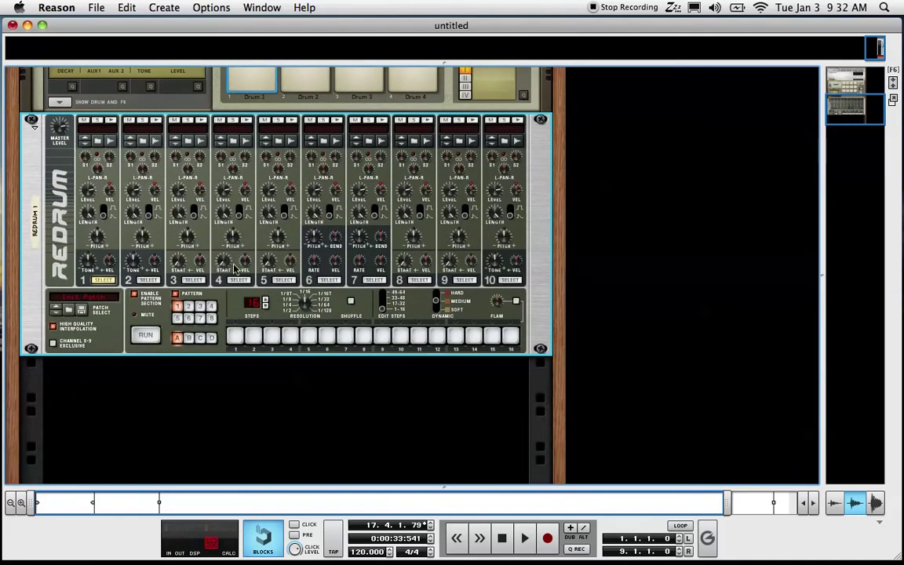
pyautogui.click(170, 6)
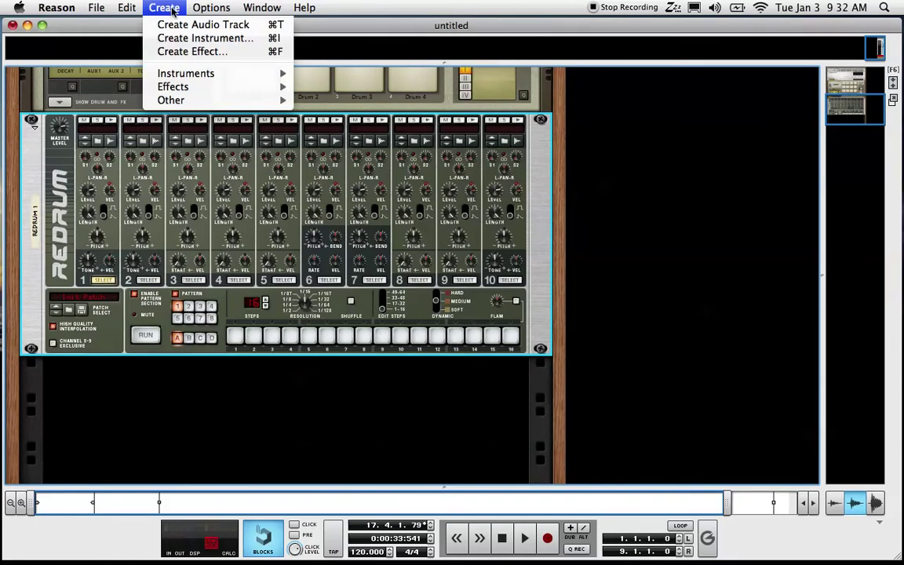
pyautogui.moveTo(188, 73)
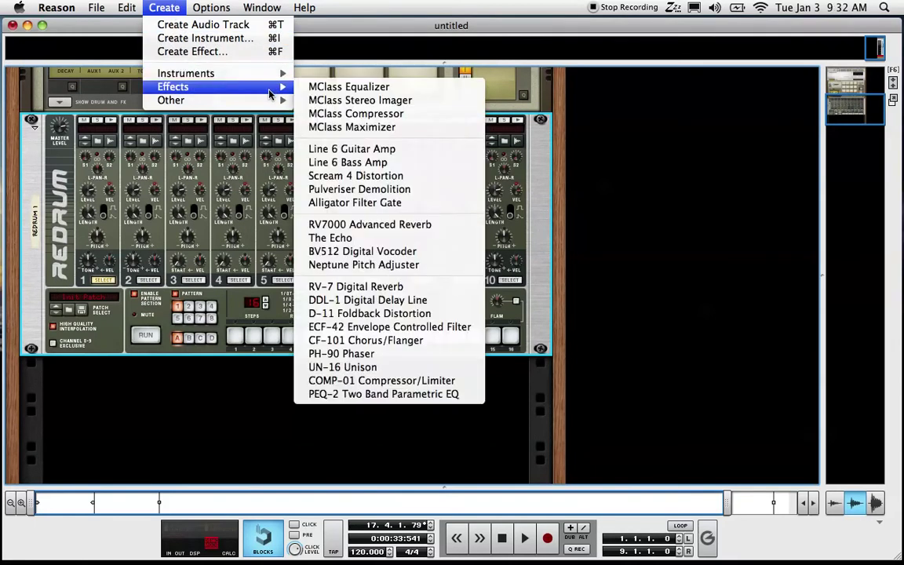
pyautogui.moveTo(245, 99)
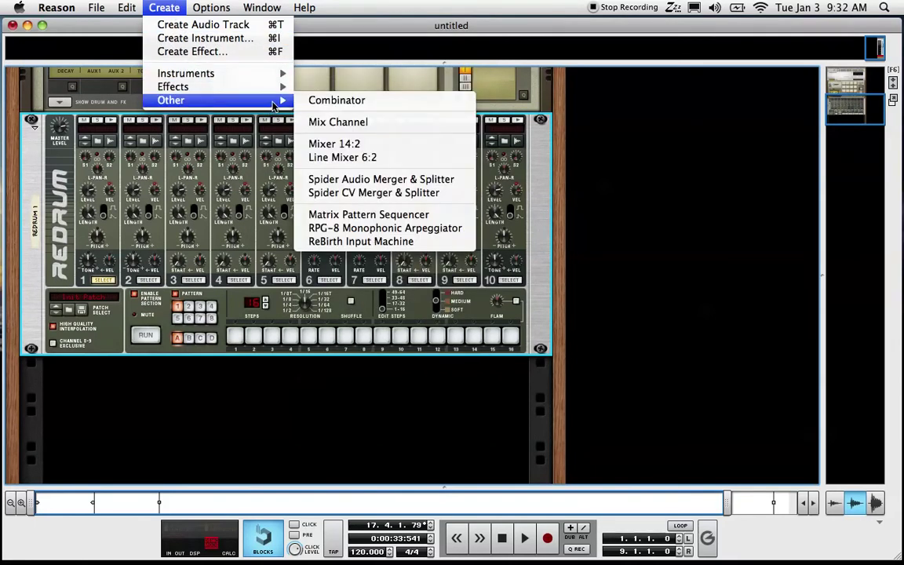
pyautogui.click(330, 122)
pyautogui.press('super+d')
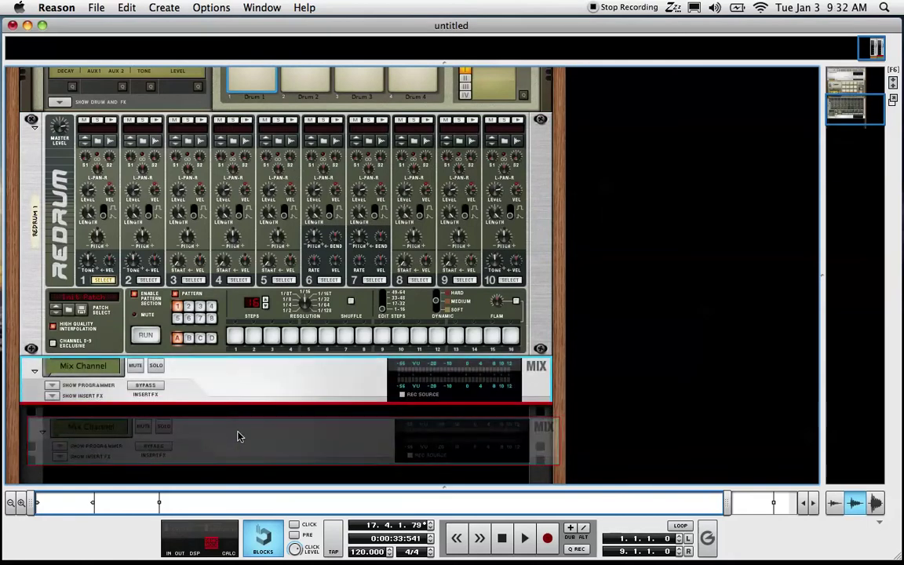
pyautogui.press('super+d')
pyautogui.press('super+d')
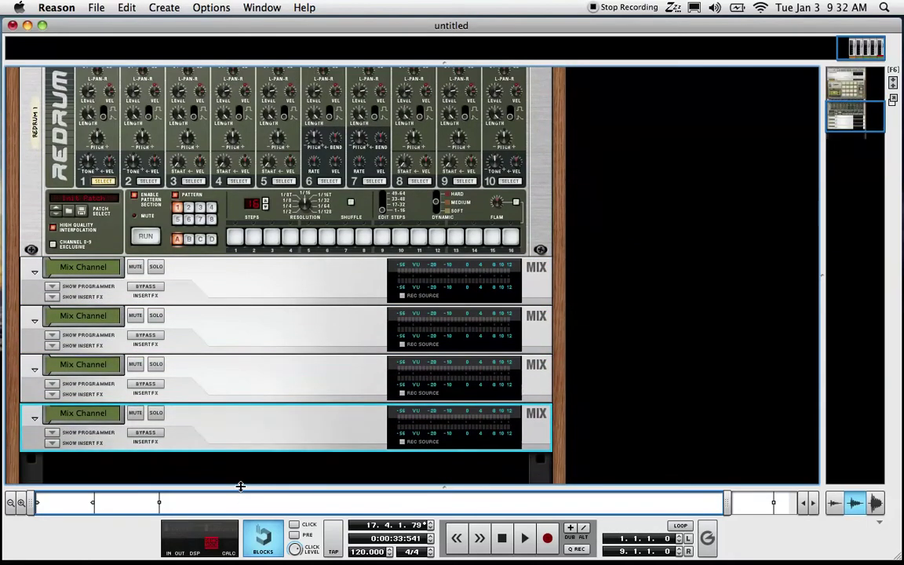
pyautogui.scroll(10, 242, 481)
# Step: Load VEC1 BD Clubby 14 from Drum Samples 2 onto Kong pad 1
pyautogui.scroll(-2, 241, 482)
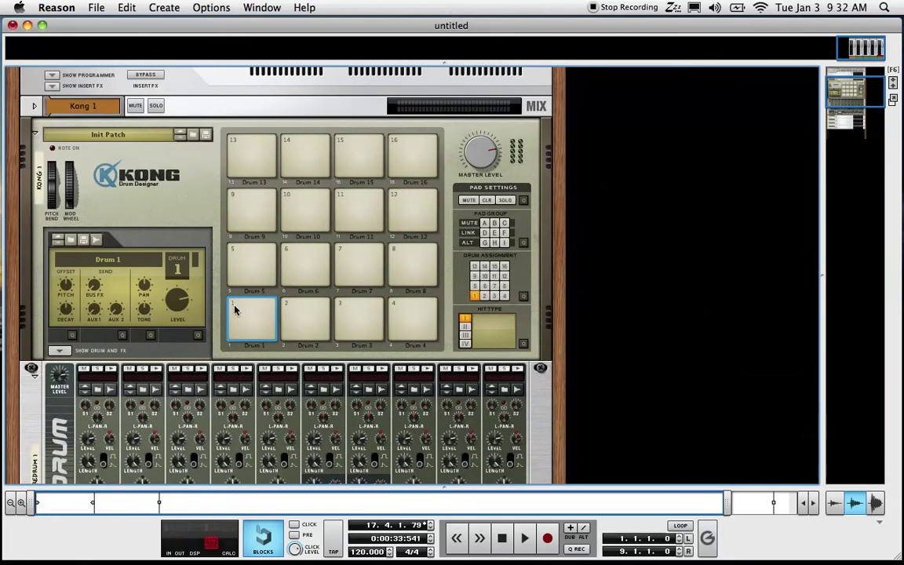
pyautogui.click(74, 245)
pyautogui.click(212, 279)
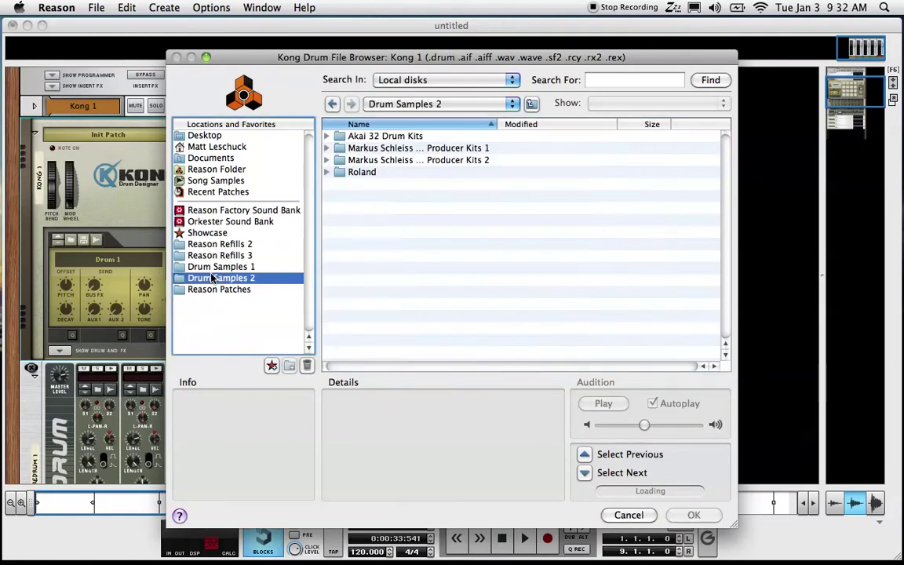
pyautogui.doubleClick(379, 148)
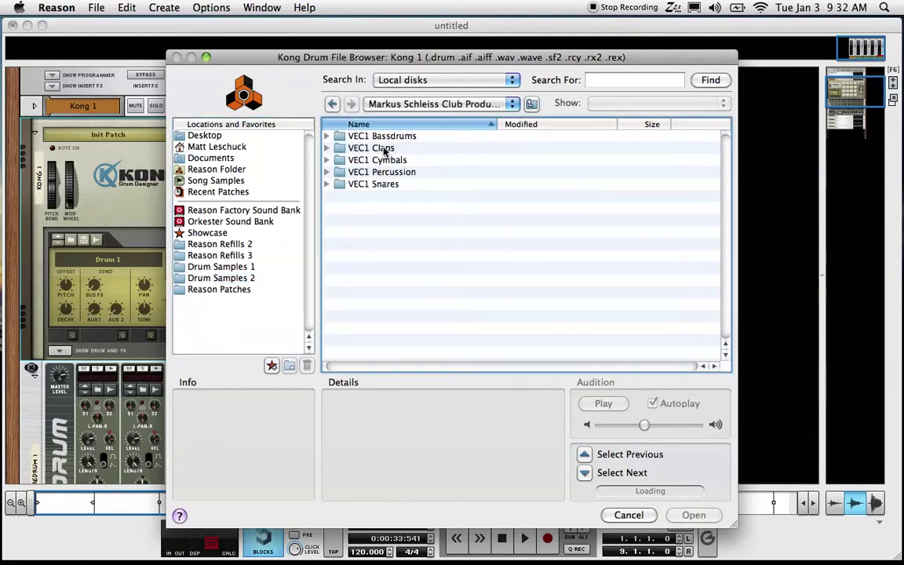
pyautogui.doubleClick(381, 135)
pyautogui.doubleClick(387, 139)
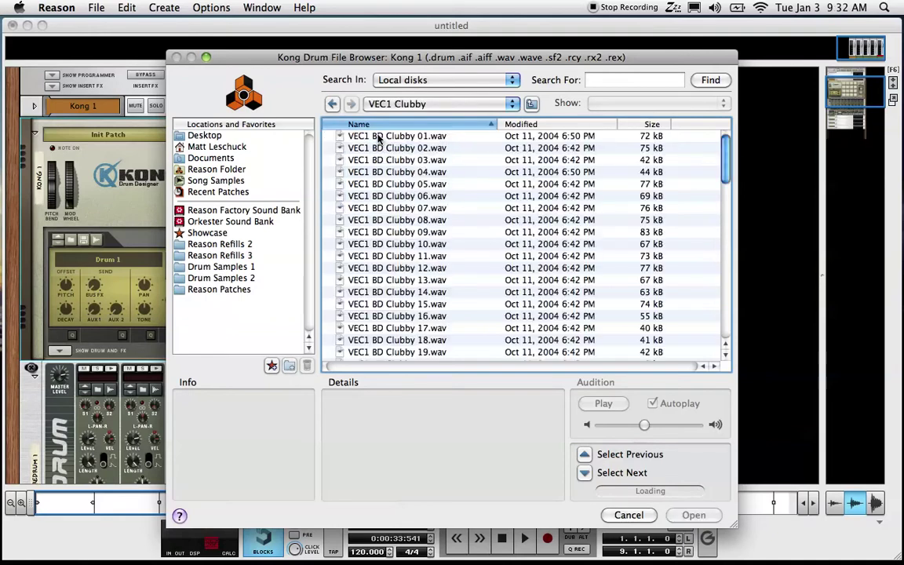
pyautogui.doubleClick(408, 291)
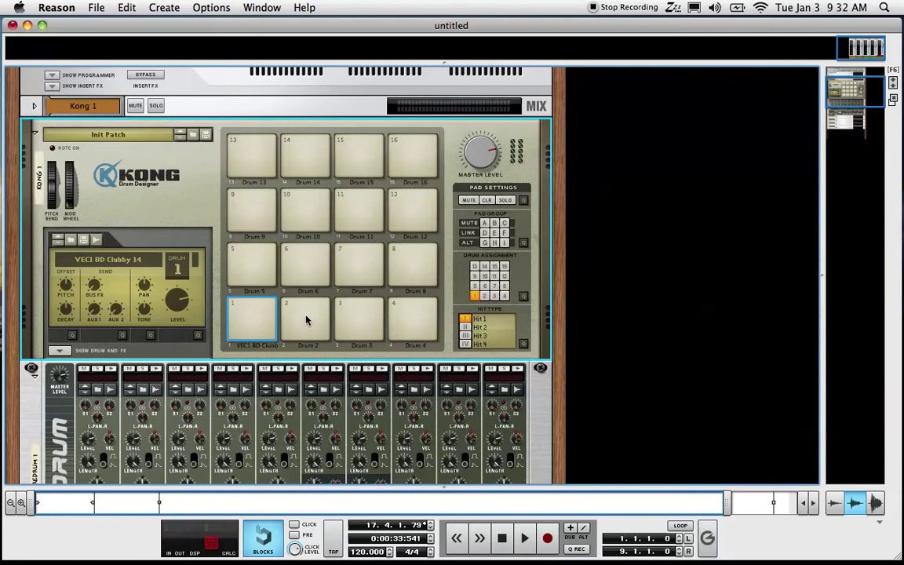
# Step: Load VEC1 Snare 005 from the VEC1 Snares folder onto Kong pad 2
pyautogui.click(307, 320)
pyautogui.click(69, 240)
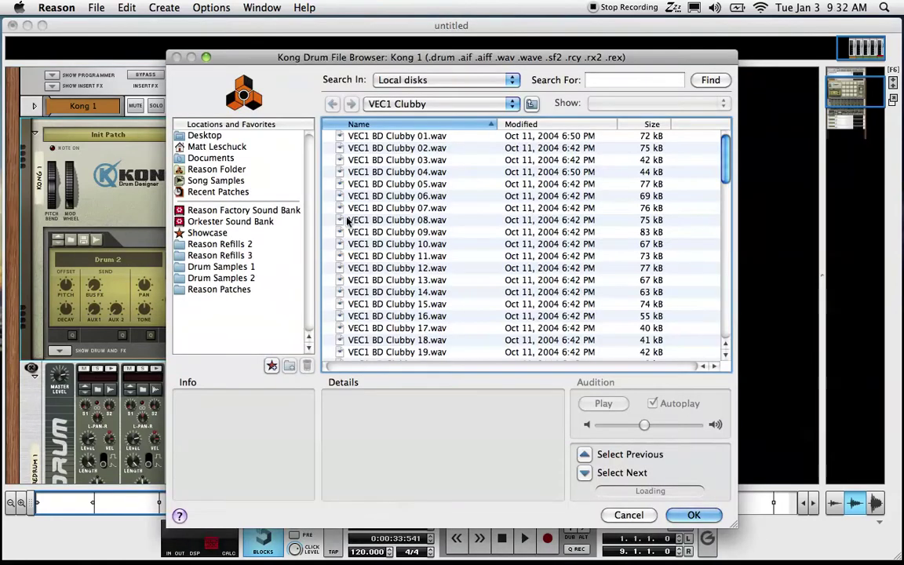
pyautogui.click(242, 276)
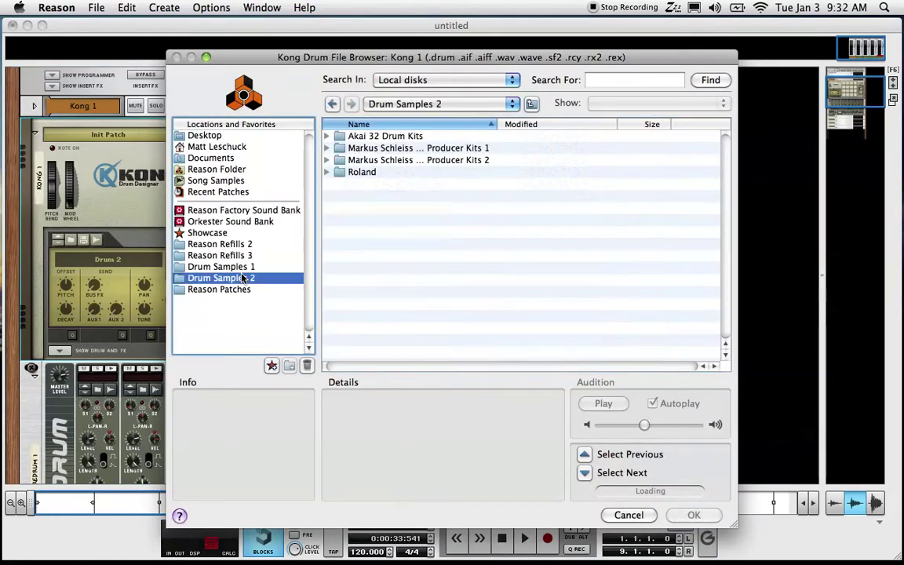
pyautogui.doubleClick(405, 148)
pyautogui.doubleClick(392, 185)
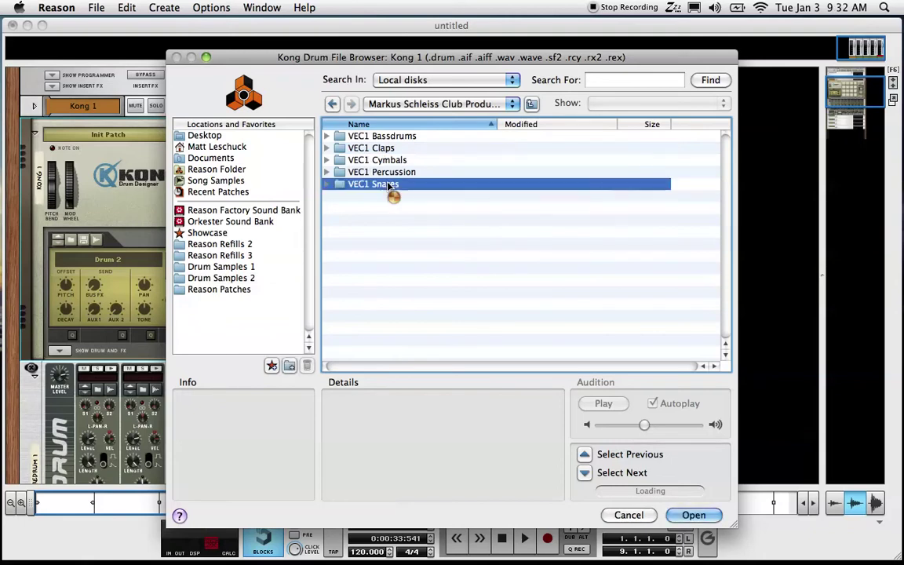
pyautogui.click(393, 185)
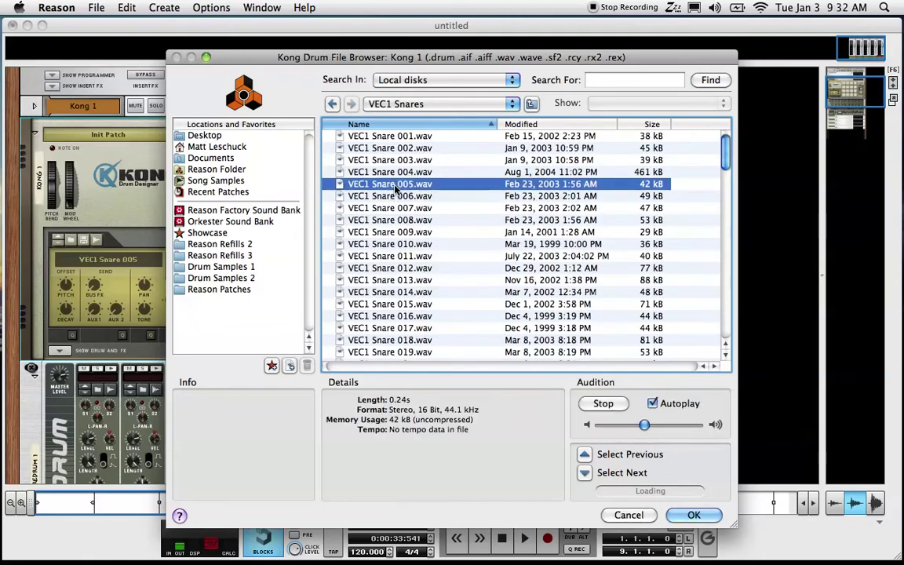
pyautogui.doubleClick(392, 185)
# Step: Load VEC1 Cymbals OH 005 from the VEC1 Open HH folder onto Kong pad 3
pyautogui.click(373, 310)
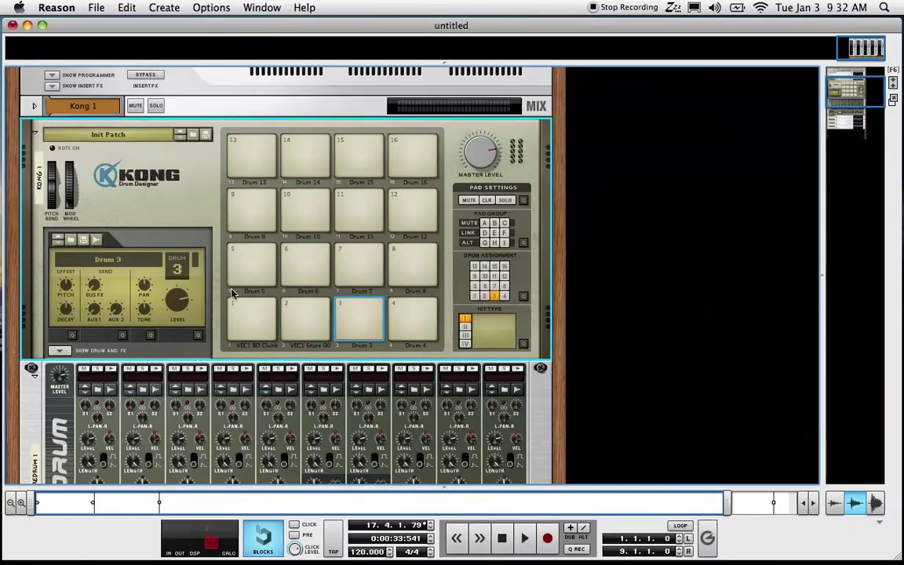
pyautogui.click(71, 240)
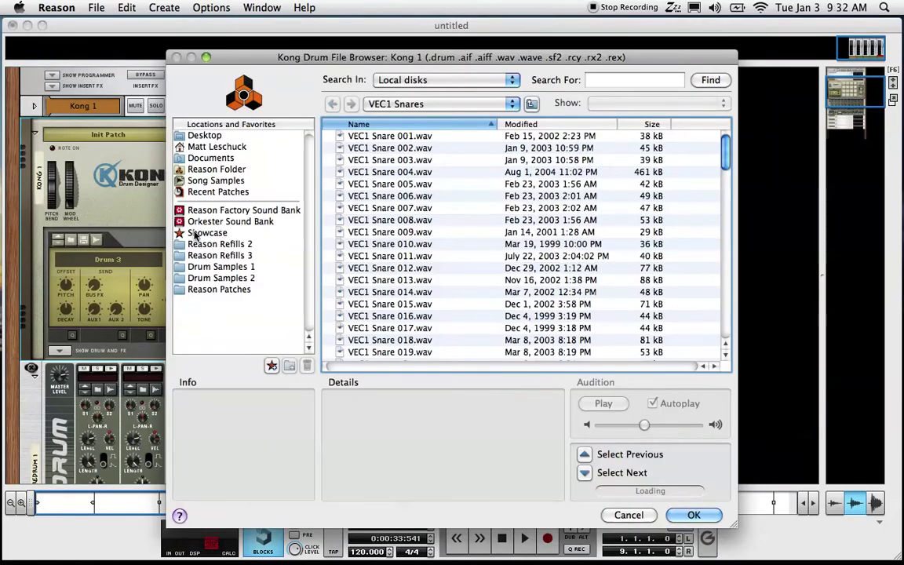
pyautogui.click(232, 279)
pyautogui.doubleClick(355, 148)
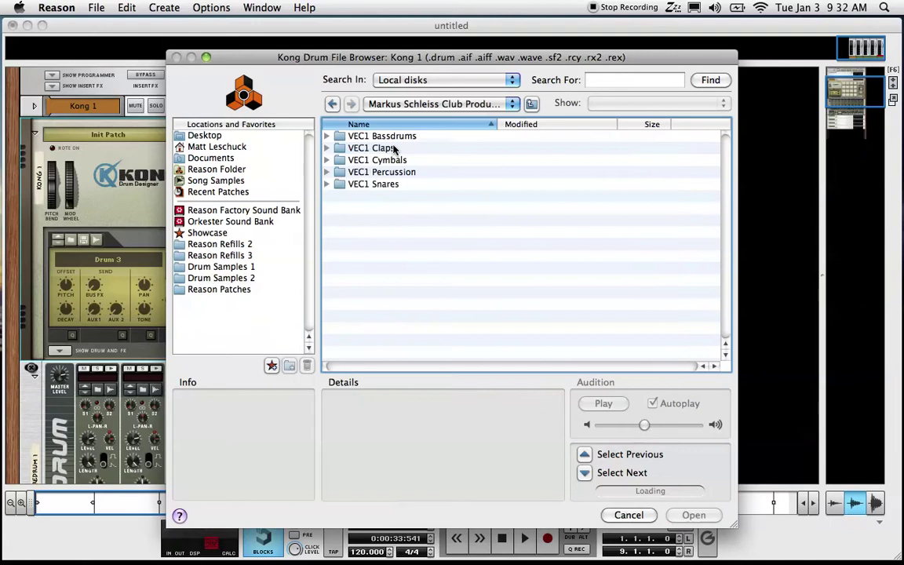
pyautogui.doubleClick(386, 162)
pyautogui.click(385, 162)
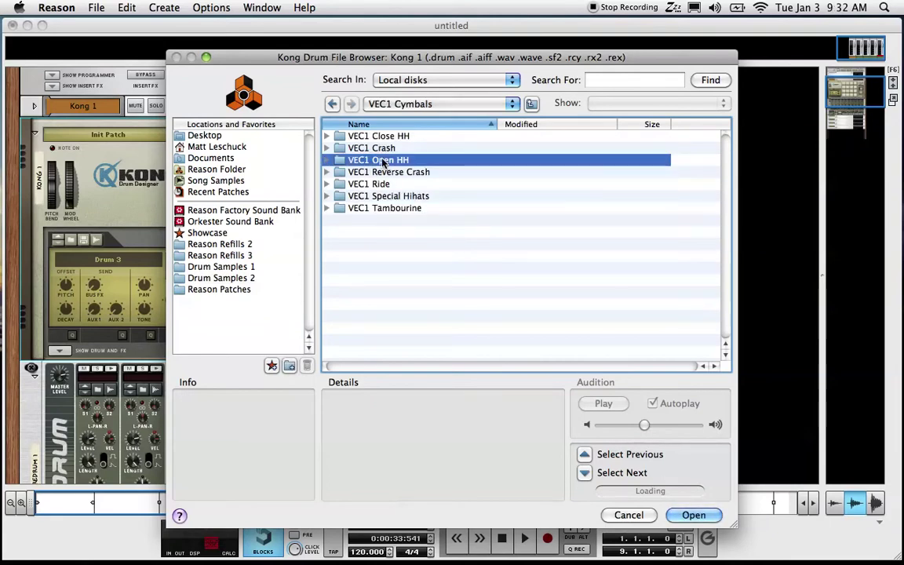
pyautogui.doubleClick(362, 161)
pyautogui.click(397, 183)
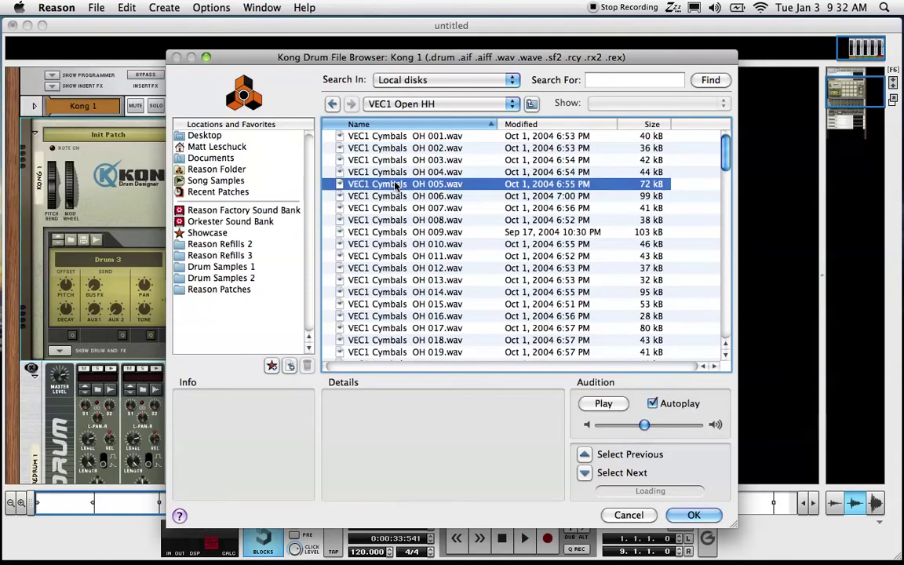
pyautogui.doubleClick(396, 183)
# Step: Load SHAKER1 from Drum Samples 1's SHAKERS folder onto Kong pad 4
pyautogui.click(413, 320)
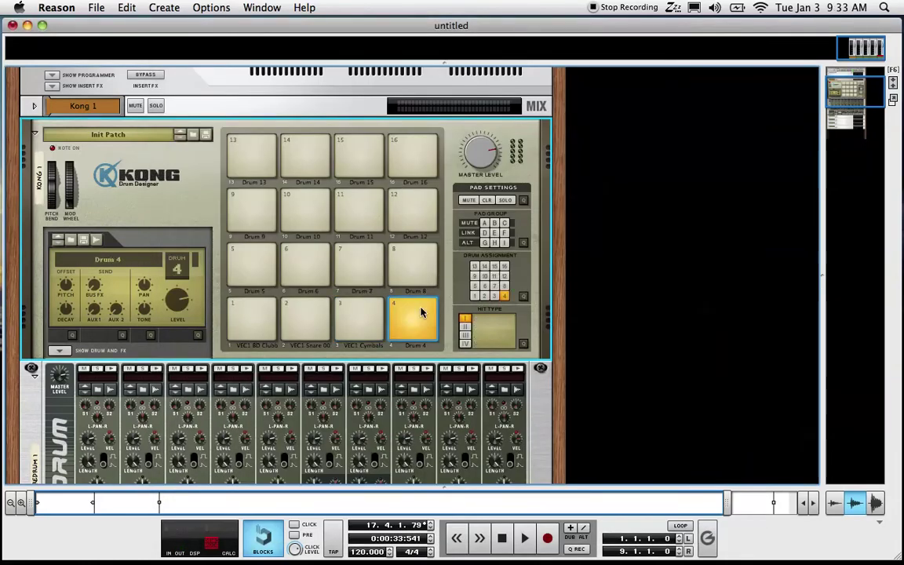
pyautogui.click(84, 238)
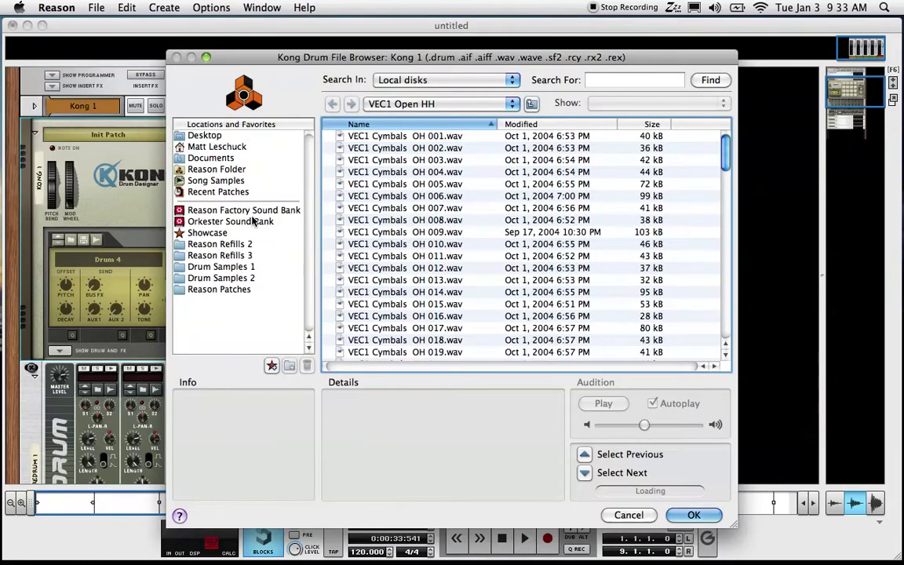
pyautogui.click(235, 267)
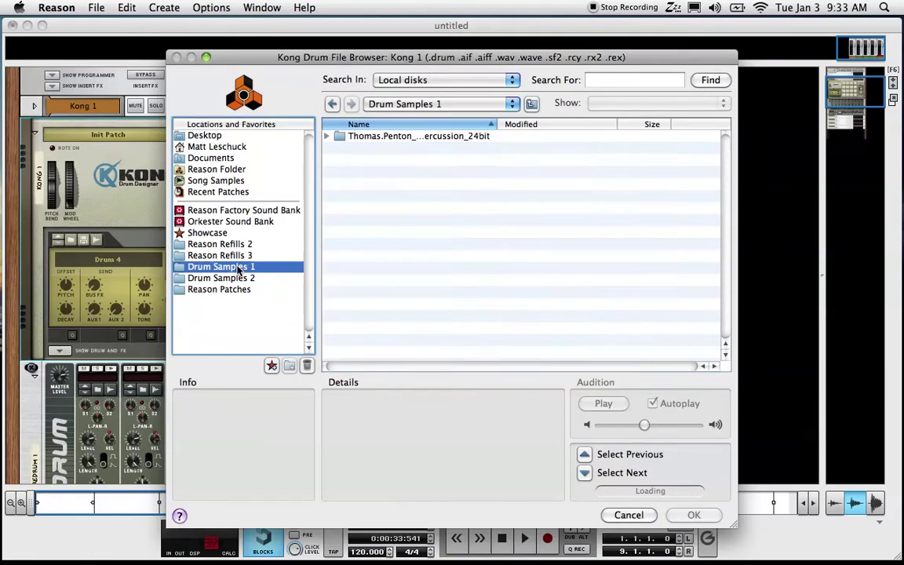
pyautogui.doubleClick(386, 137)
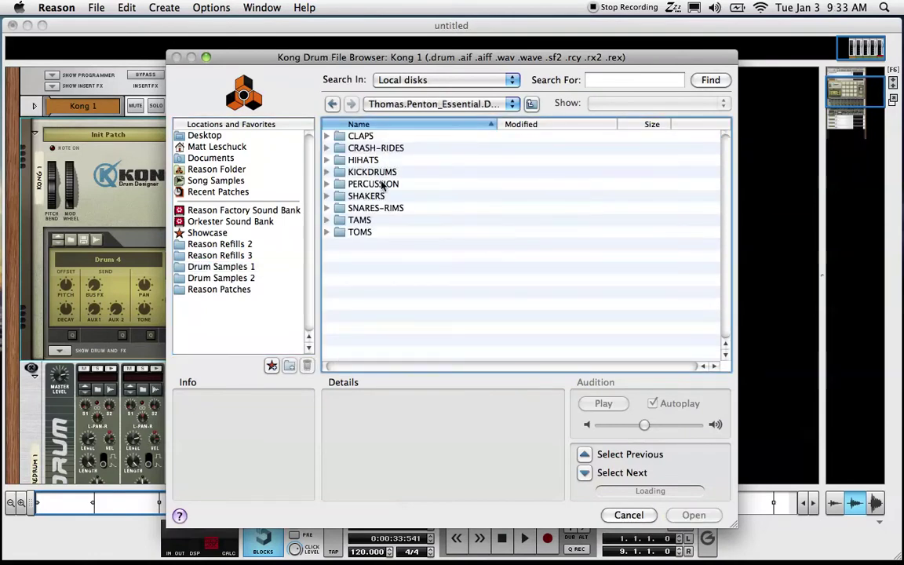
pyautogui.doubleClick(378, 196)
pyautogui.click(385, 137)
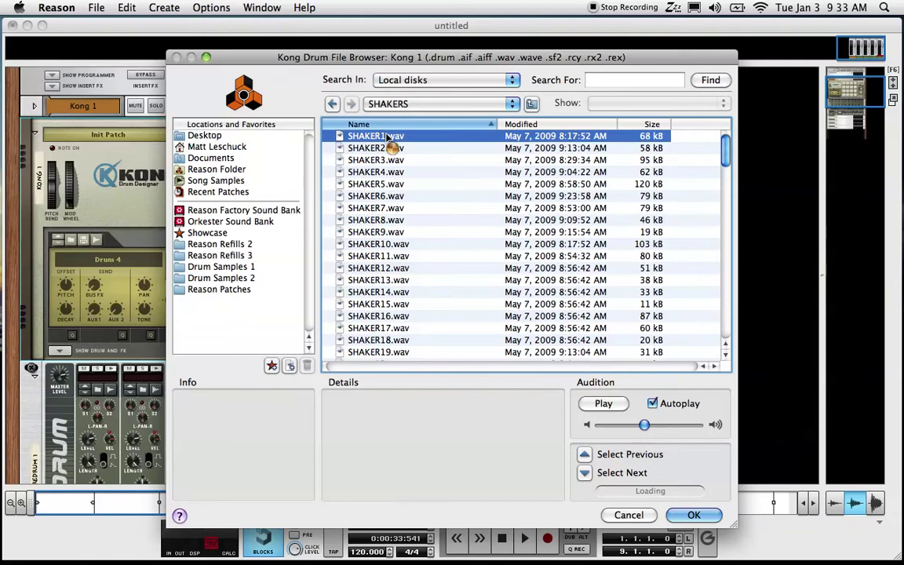
pyautogui.doubleClick(385, 138)
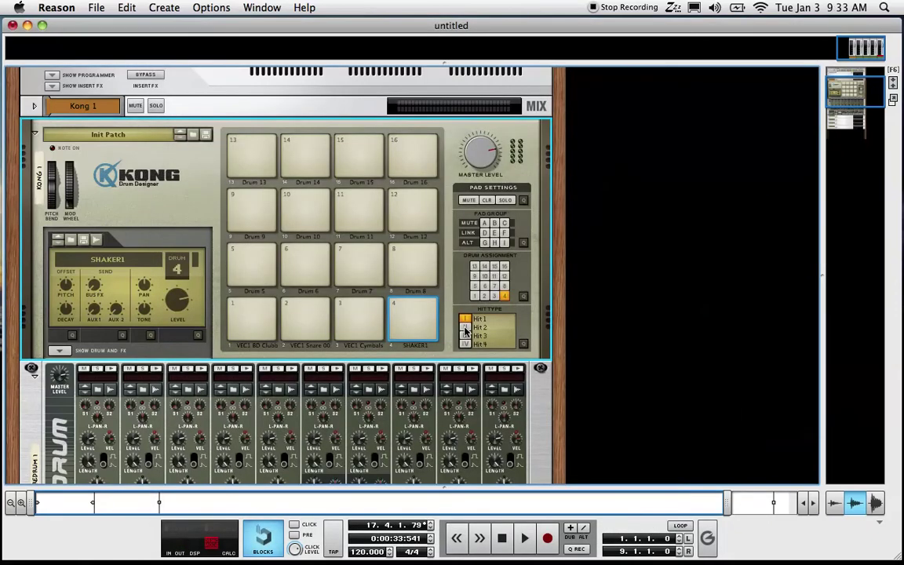
pyautogui.scroll(-3, 467, 331)
pyautogui.scroll(-3, 467, 331)
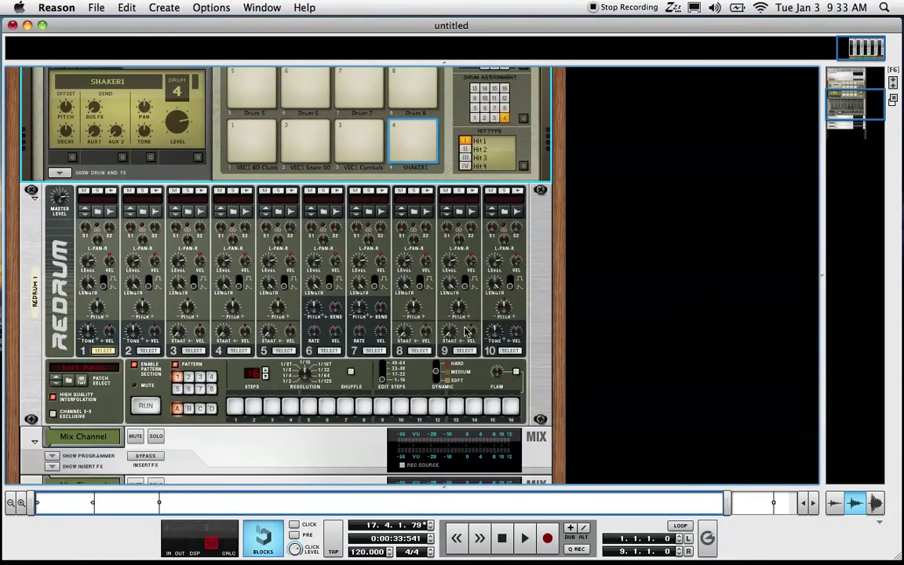
pyautogui.scroll(-5, 467, 331)
pyautogui.scroll(5, 465, 331)
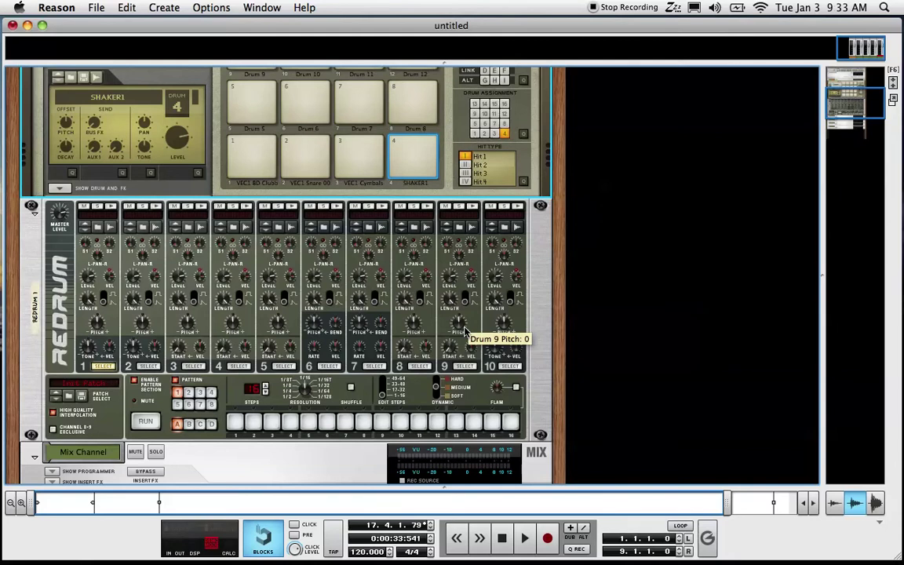
# Step: On the rack's back, disconnect Kong's main outputs from its own mix channel
pyautogui.press('Tab')
pyautogui.scroll(5, 465, 333)
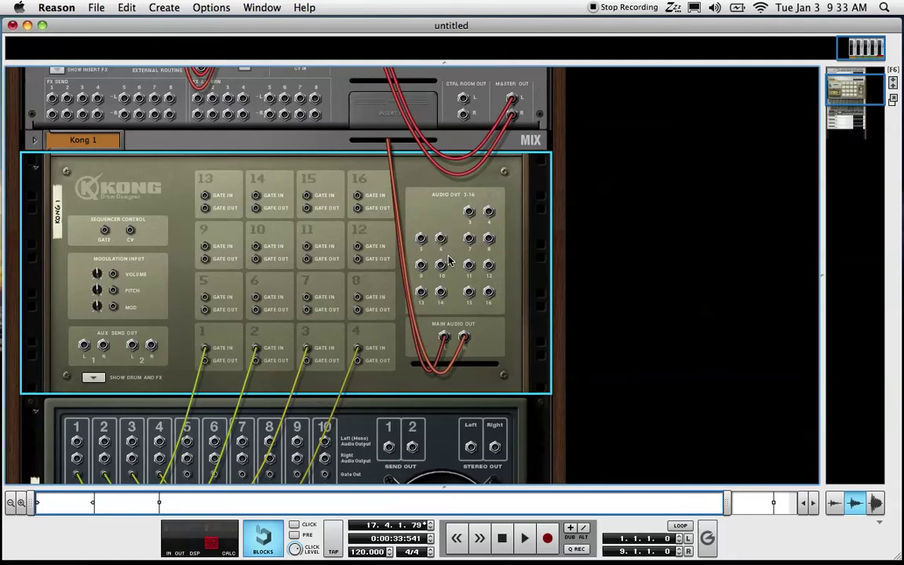
pyautogui.scroll(-2, 449, 261)
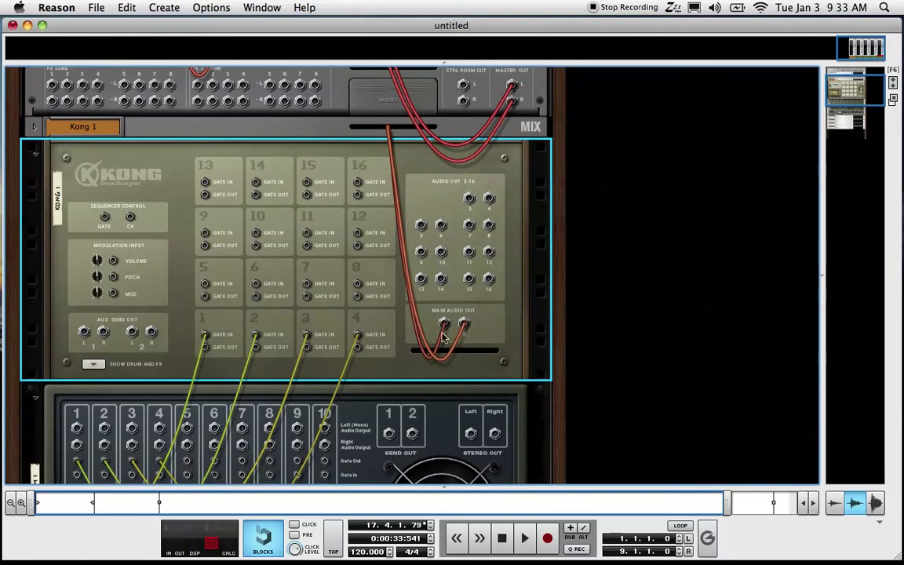
pyautogui.press('super+z')
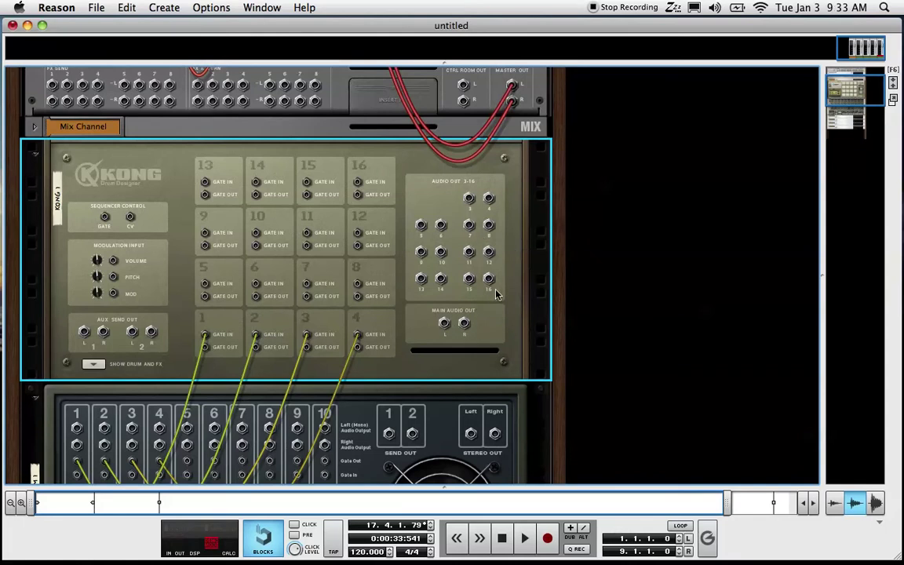
# Step: Cable Kong's Main Audio Out L and R into two Mix Channel inputs
pyautogui.scroll(-10, 496, 294)
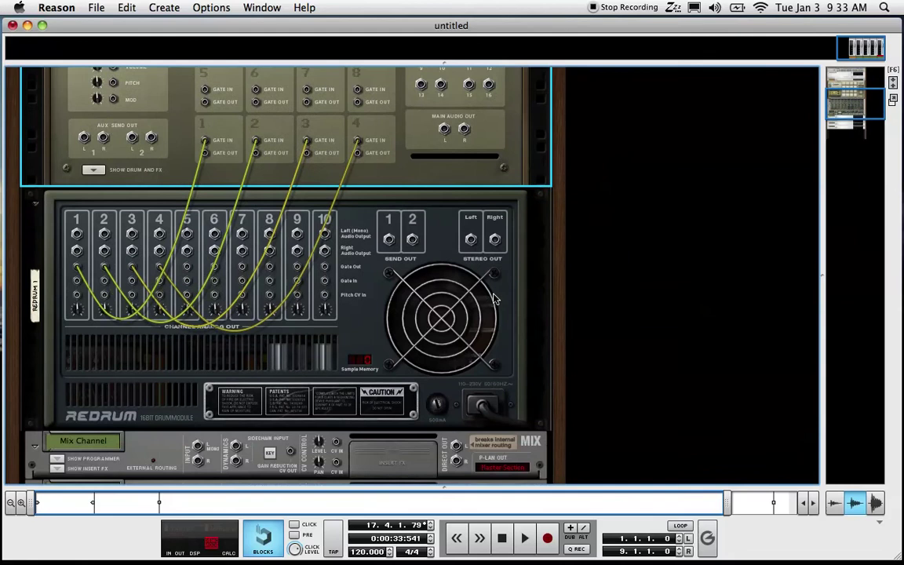
pyautogui.scroll(-1, 494, 298)
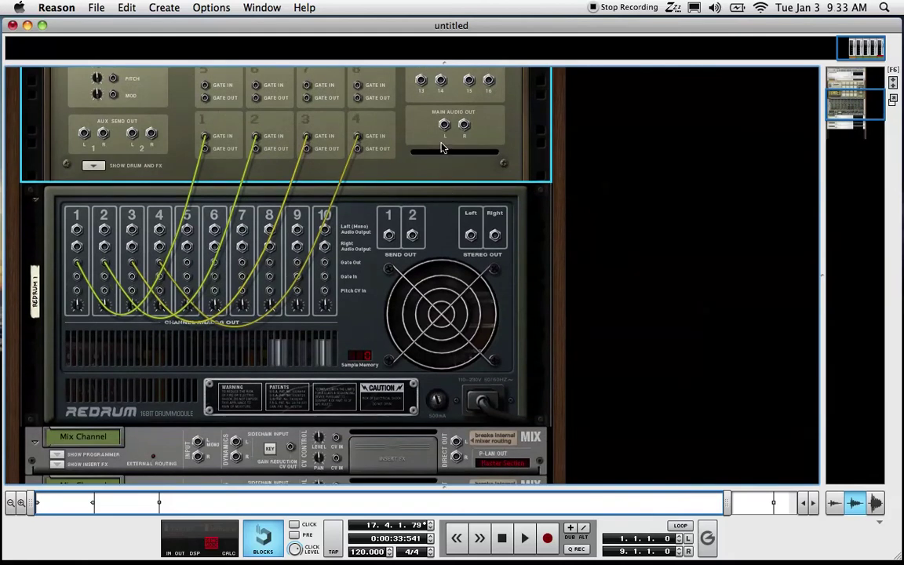
pyautogui.moveTo(444, 124); pyautogui.dragTo(198, 442)
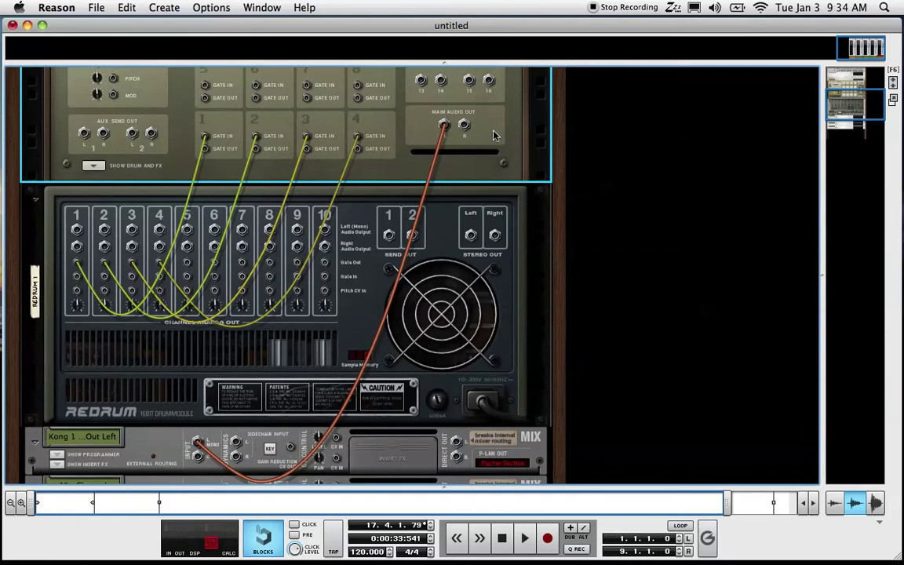
pyautogui.moveTo(464, 127); pyautogui.dragTo(200, 408)
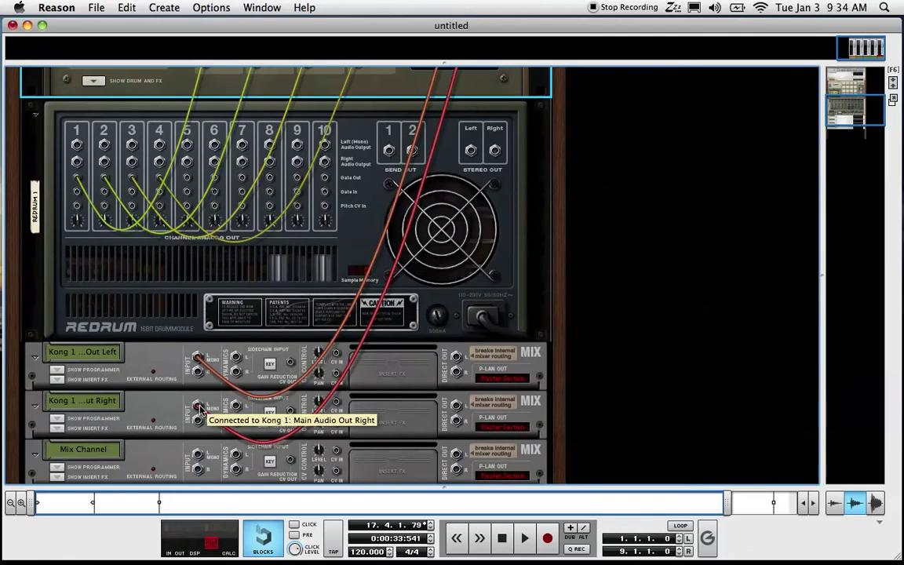
pyautogui.press('Tab')
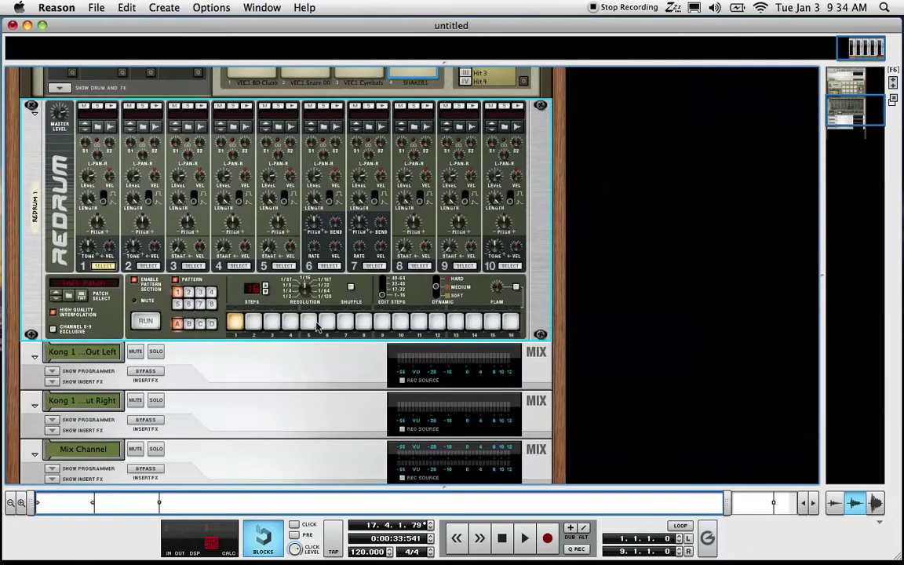
# Step: Add drum 1 hits on steps 5, 9 and 13 and a drum 2 hit on step 5
pyautogui.click(309, 321)
pyautogui.click(381, 322)
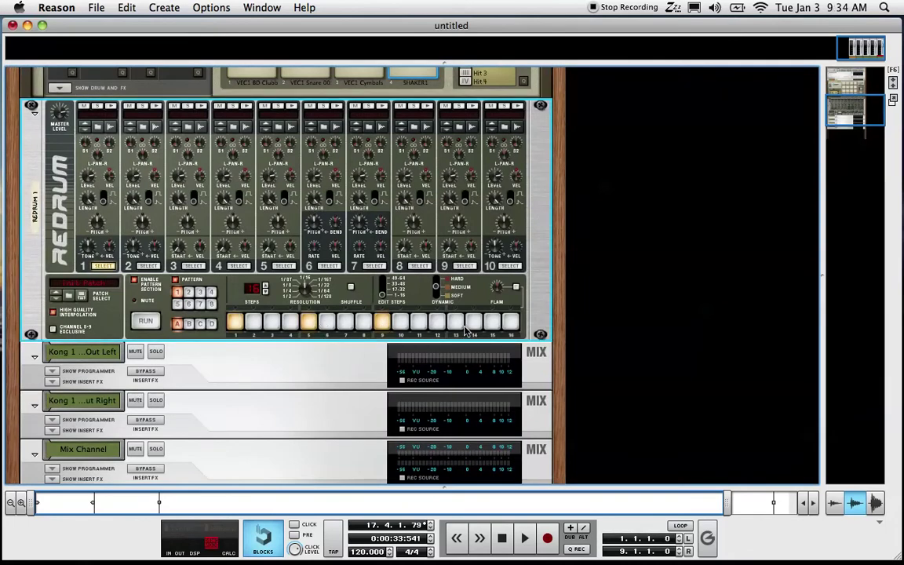
pyautogui.click(455, 322)
pyautogui.click(140, 267)
pyautogui.click(308, 321)
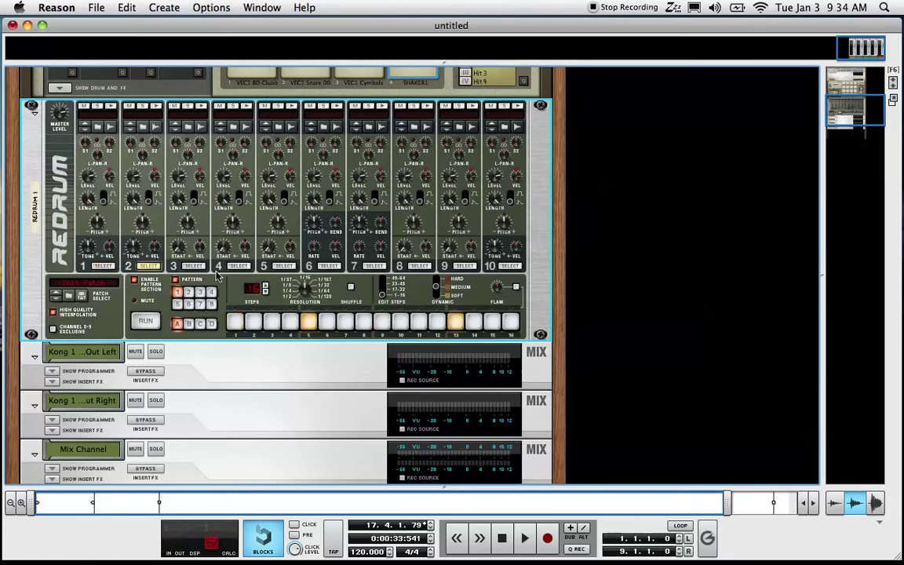
# Step: Program drum 3 hits on steps 3, 7, 11 and 15
pyautogui.click(193, 266)
pyautogui.click(272, 322)
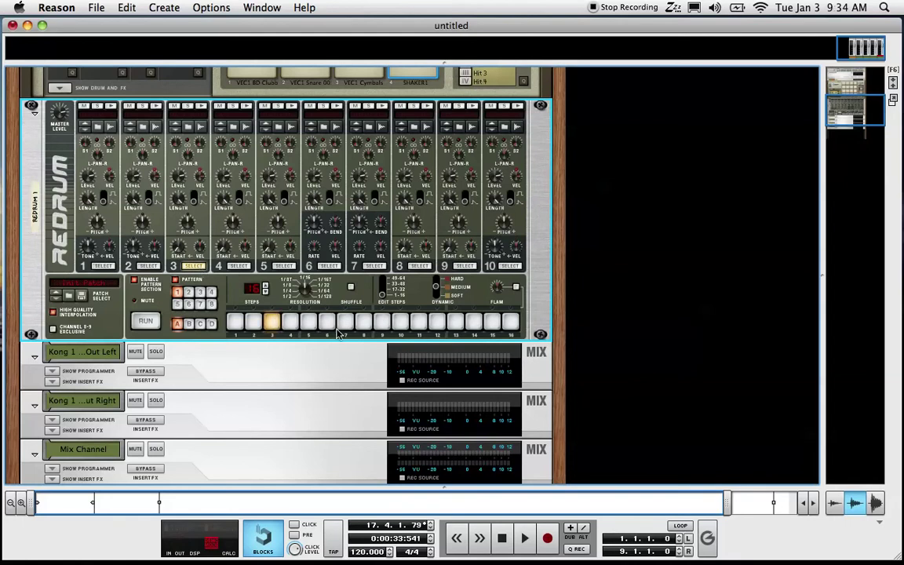
pyautogui.click(346, 321)
pyautogui.click(418, 322)
pyautogui.click(492, 322)
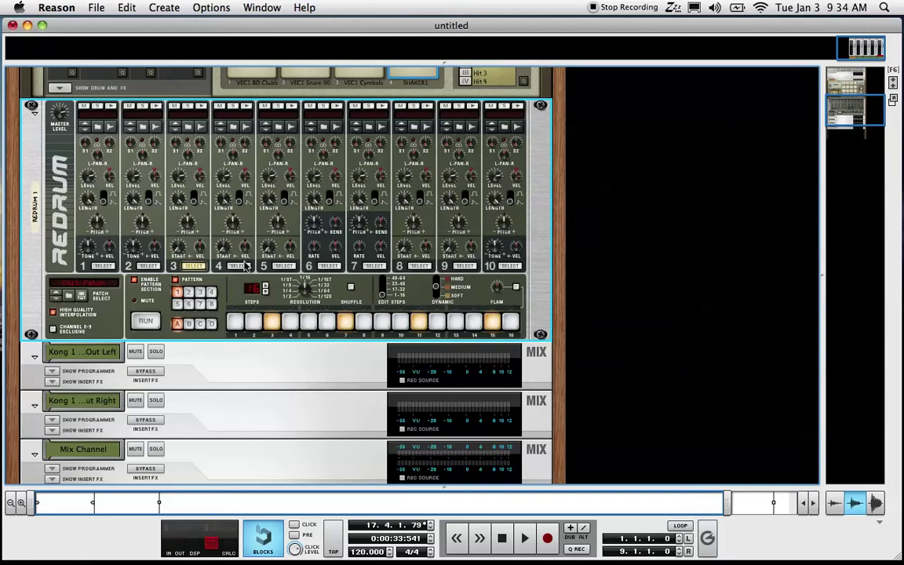
# Step: Set Dynamic to Soft and add a soft drum 4 hit on step 12
pyautogui.click(243, 266)
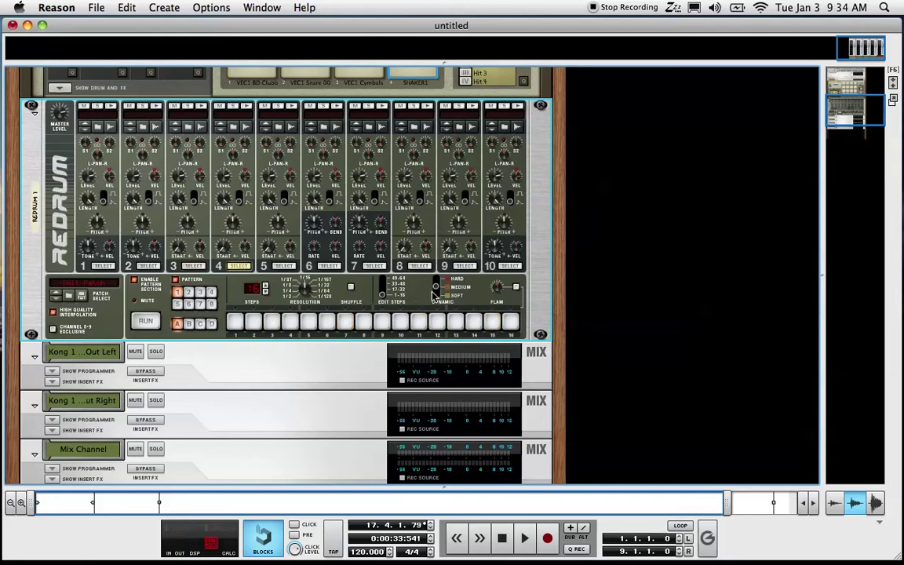
pyautogui.click(434, 295)
pyautogui.click(437, 323)
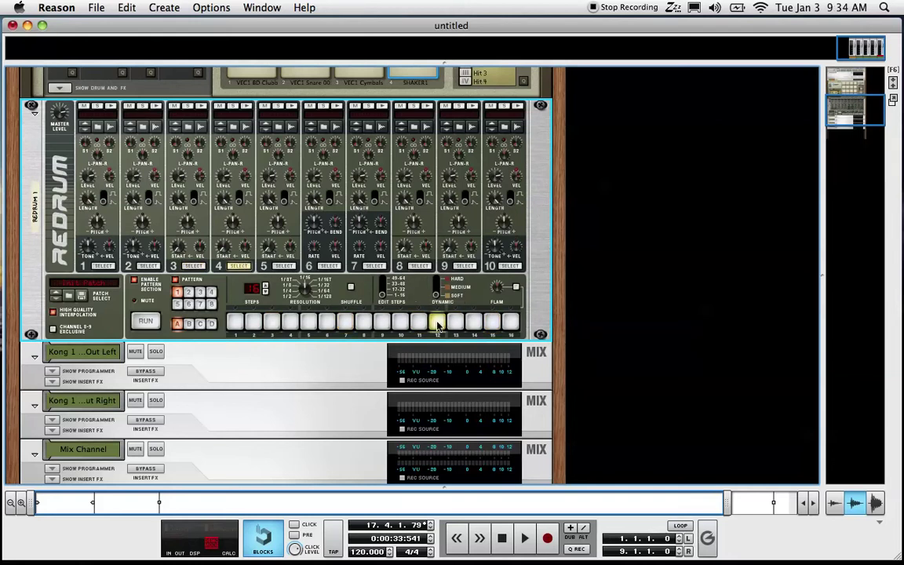
pyautogui.scroll(5, 396, 294)
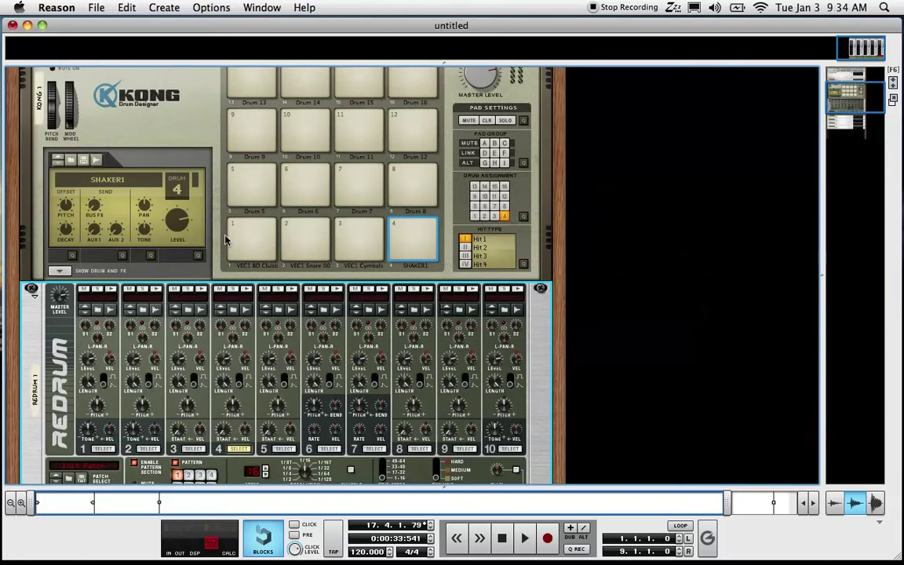
# Step: Route Kong's kick (pad 1) and snare (pad 2) to Main Output L/R
pyautogui.click(253, 239)
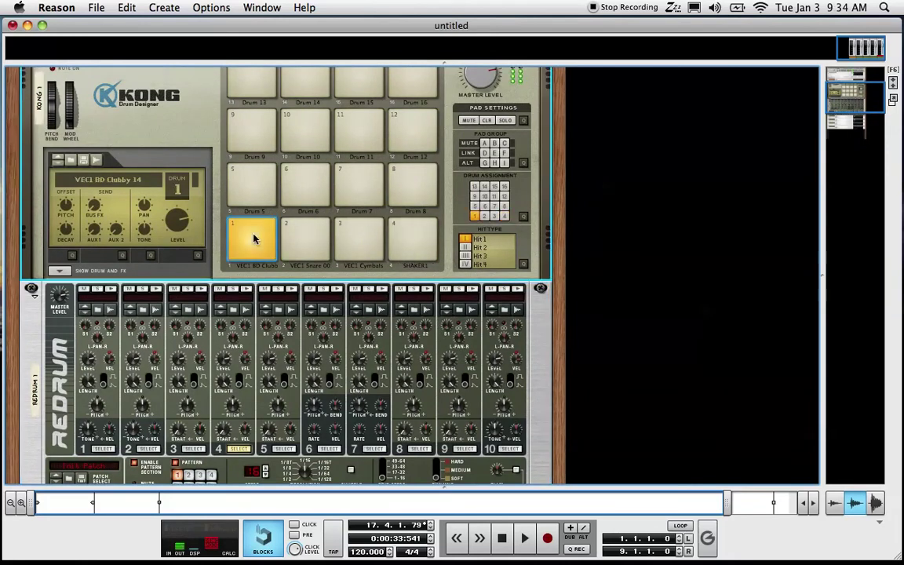
pyautogui.click(61, 270)
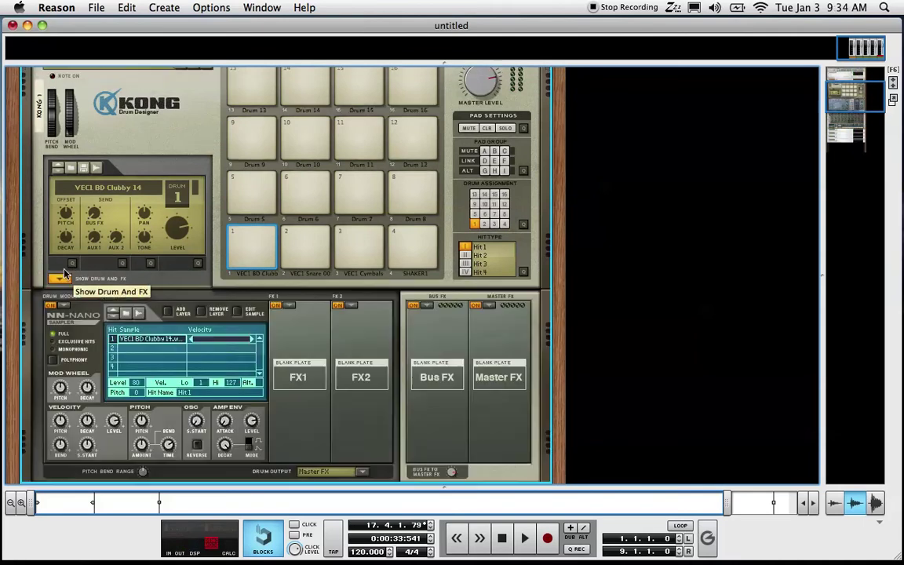
pyautogui.scroll(-3, 331, 267)
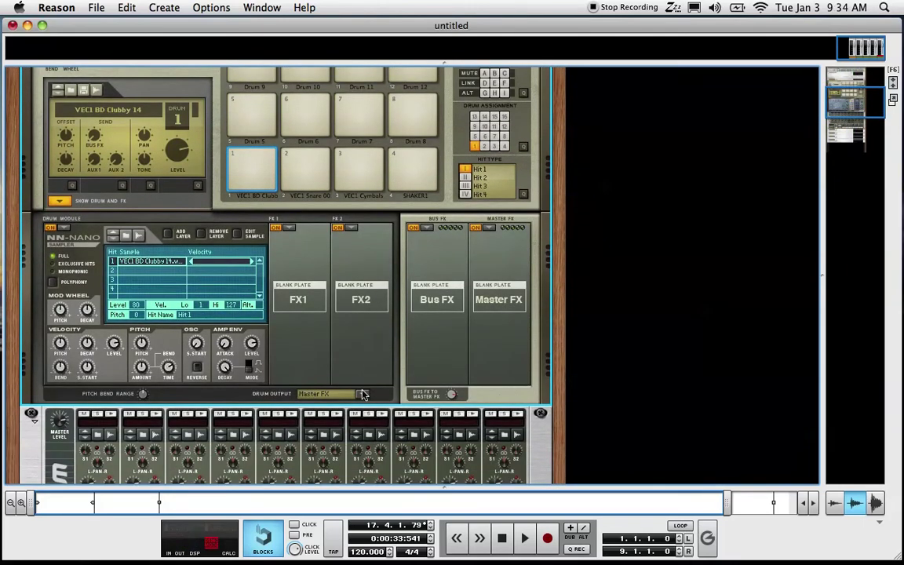
pyautogui.click(363, 395)
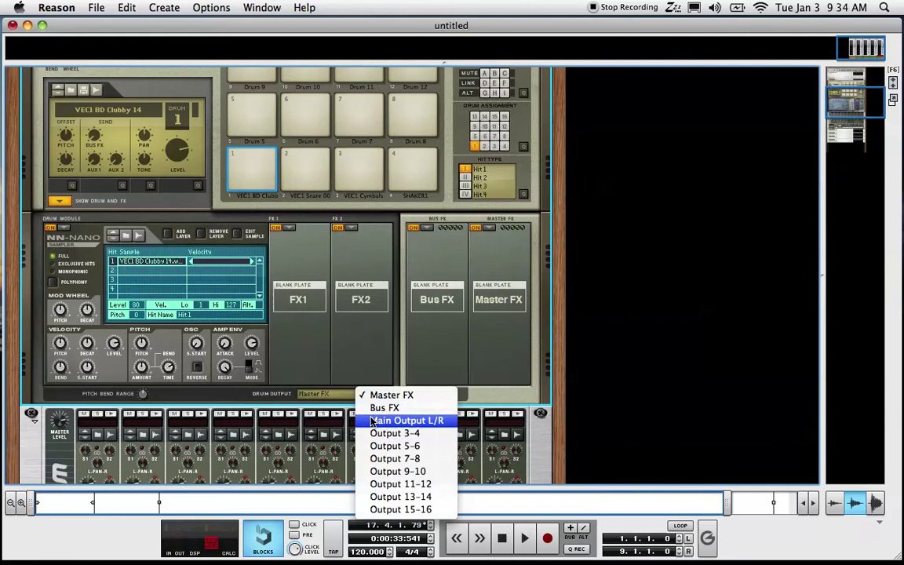
pyautogui.click(373, 421)
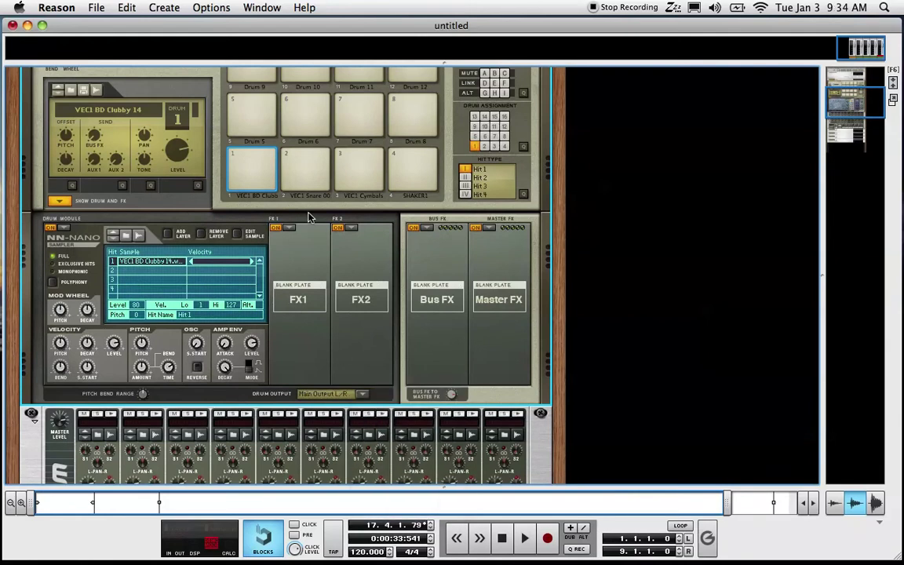
pyautogui.click(309, 177)
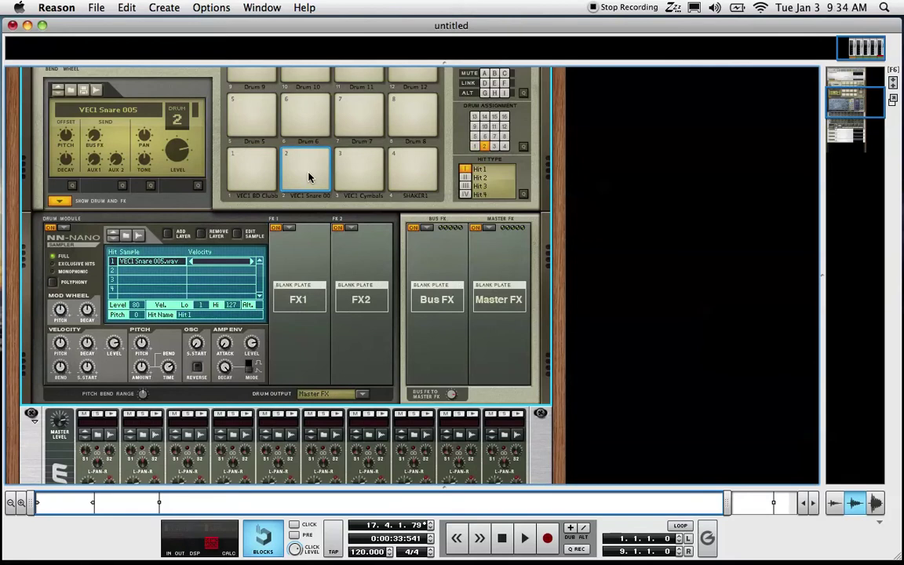
pyautogui.click(343, 395)
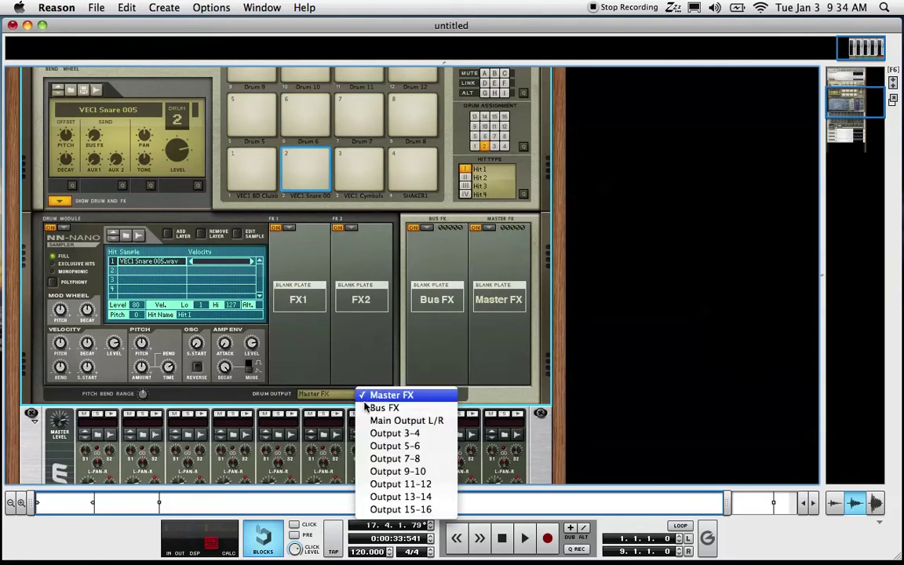
pyautogui.click(368, 422)
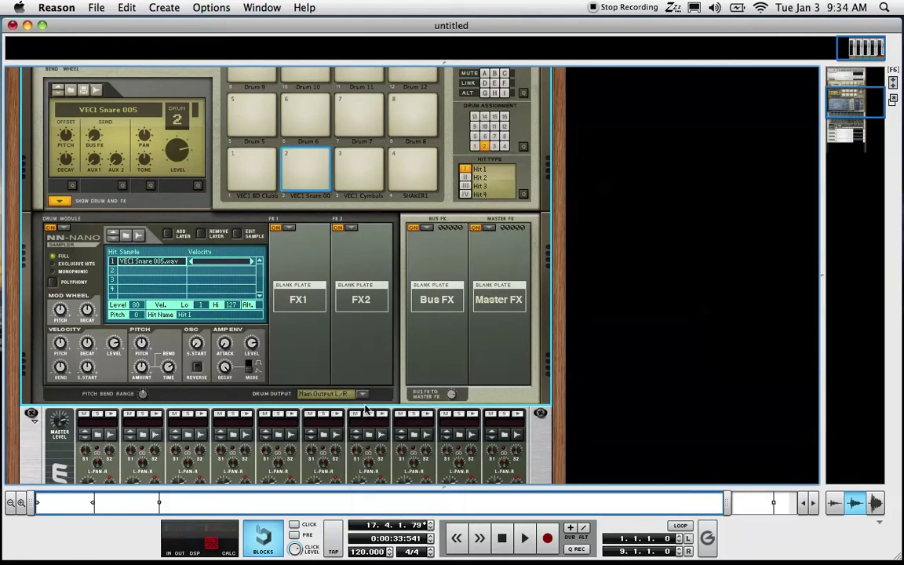
# Step: Route Kong's cymbal (pad 3) and shaker (pad 4) to Output 3-4
pyautogui.click(365, 179)
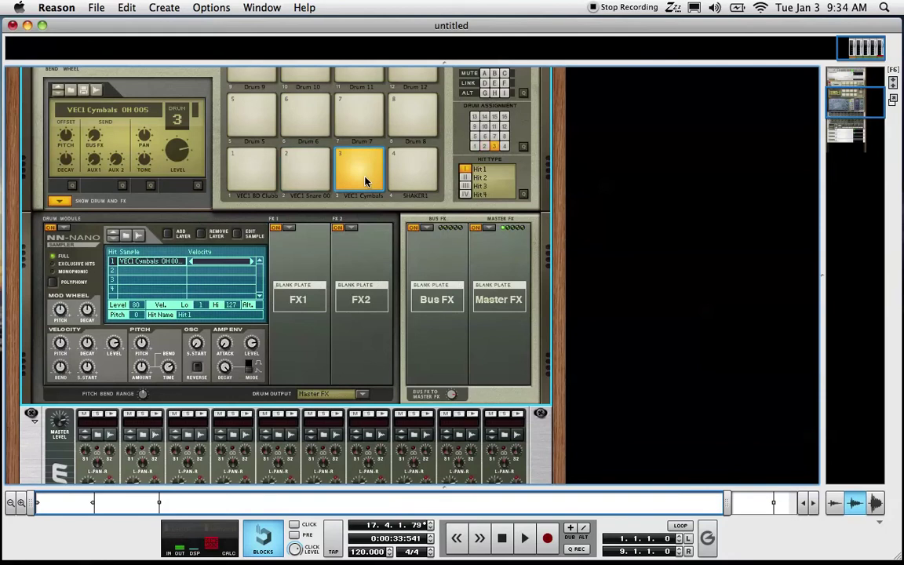
pyautogui.click(368, 395)
pyautogui.click(379, 431)
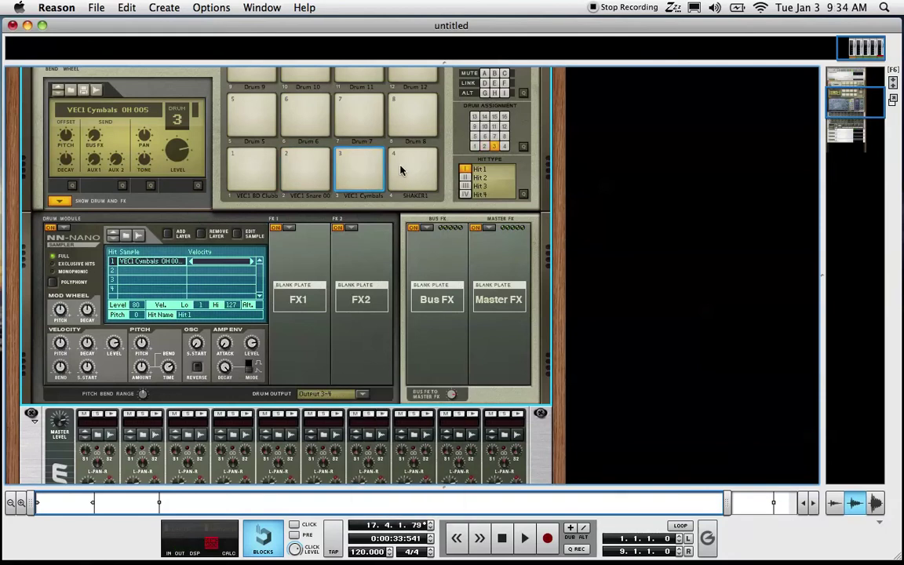
pyautogui.click(400, 171)
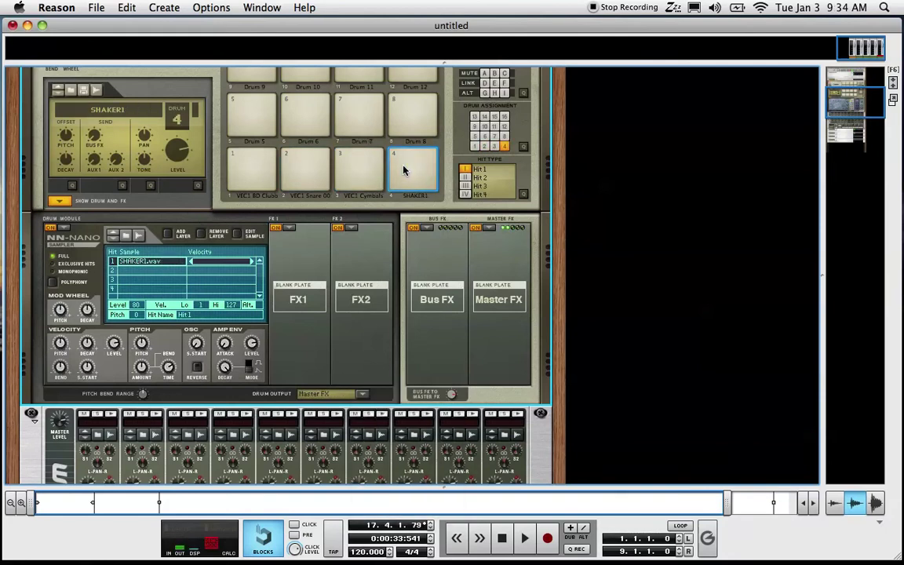
pyautogui.click(366, 395)
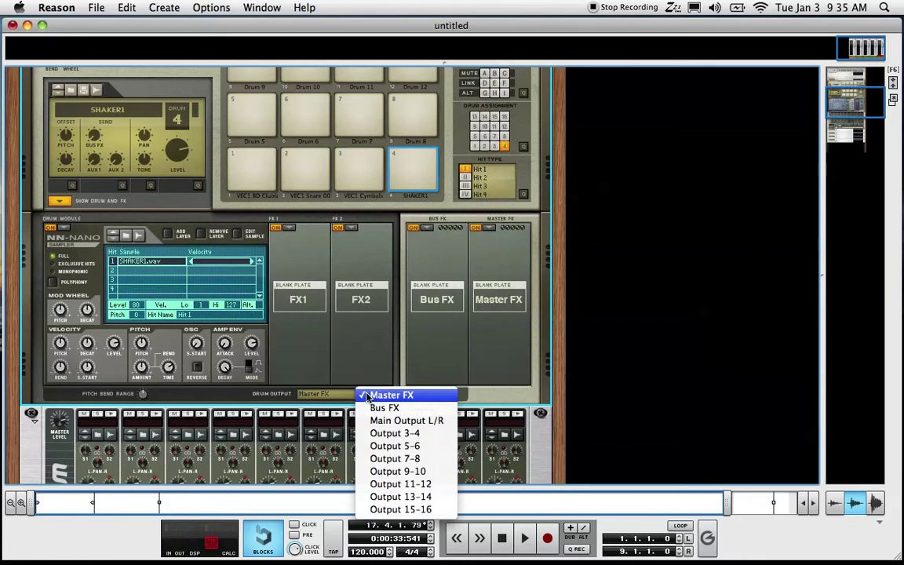
pyautogui.click(375, 433)
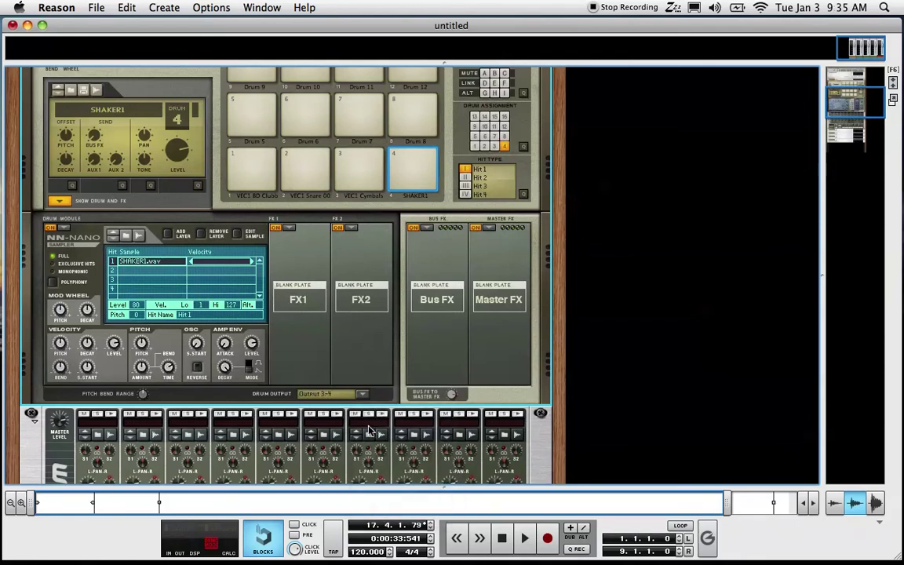
# Step: Start the Redrum pattern with Run and check the Kong mix channel meters
pyautogui.scroll(-10, 264, 183)
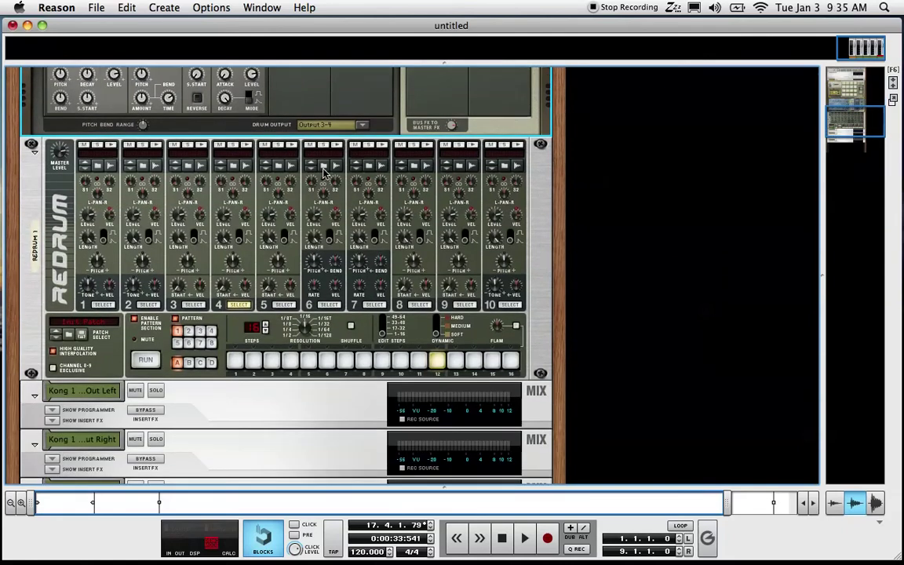
pyautogui.click(145, 360)
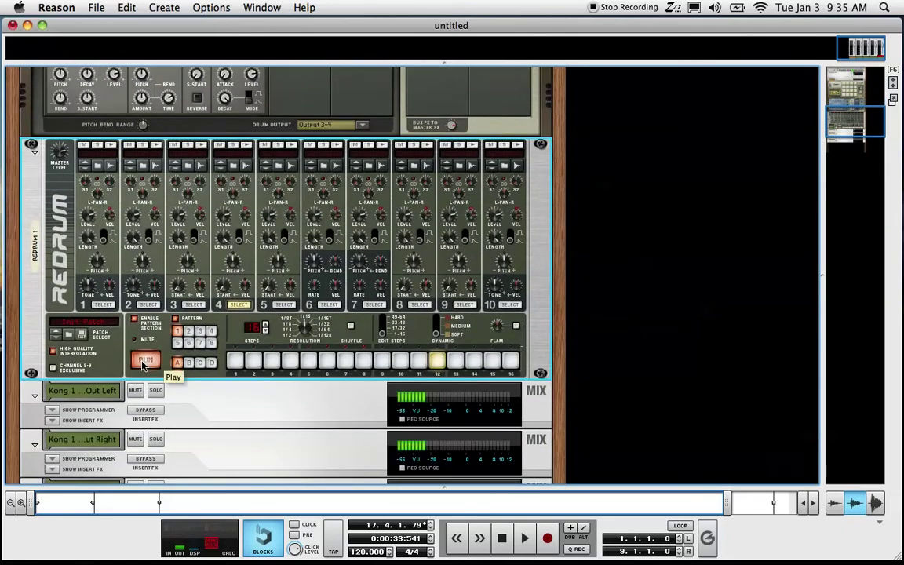
pyautogui.scroll(8, 143, 362)
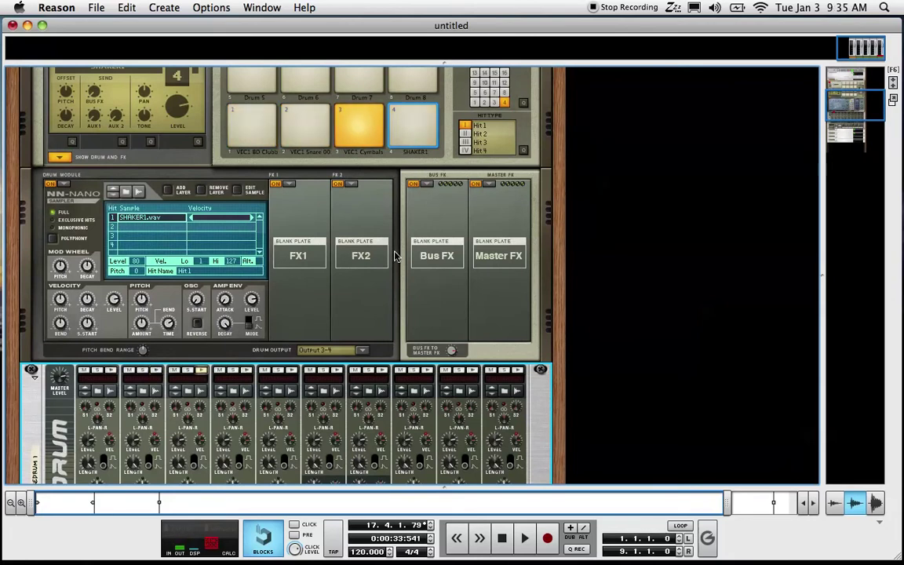
pyautogui.scroll(-5, 397, 255)
pyautogui.scroll(-10, 396, 255)
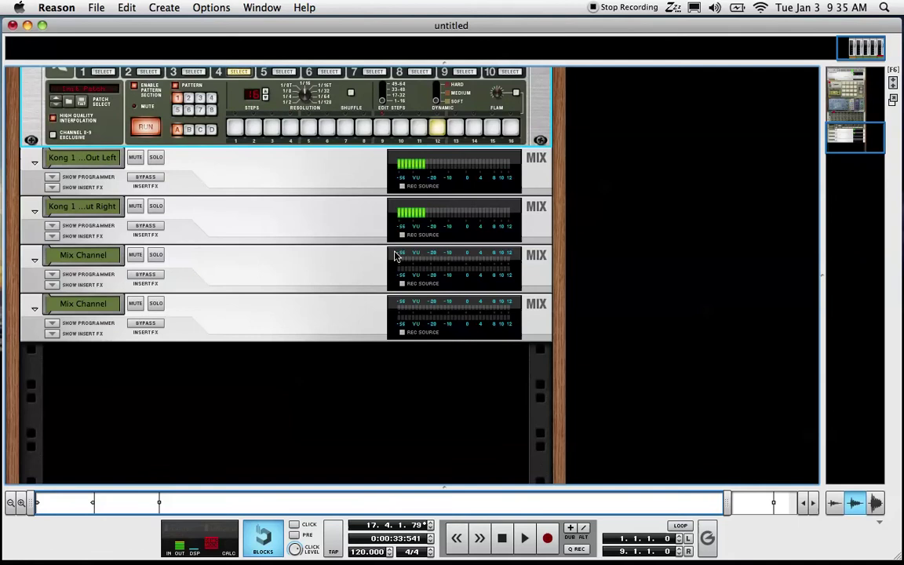
# Step: Cable Kong Audio Out 3 and 4 into the third and fourth Mix Channels
pyautogui.press('Tab')
pyautogui.scroll(9, 396, 255)
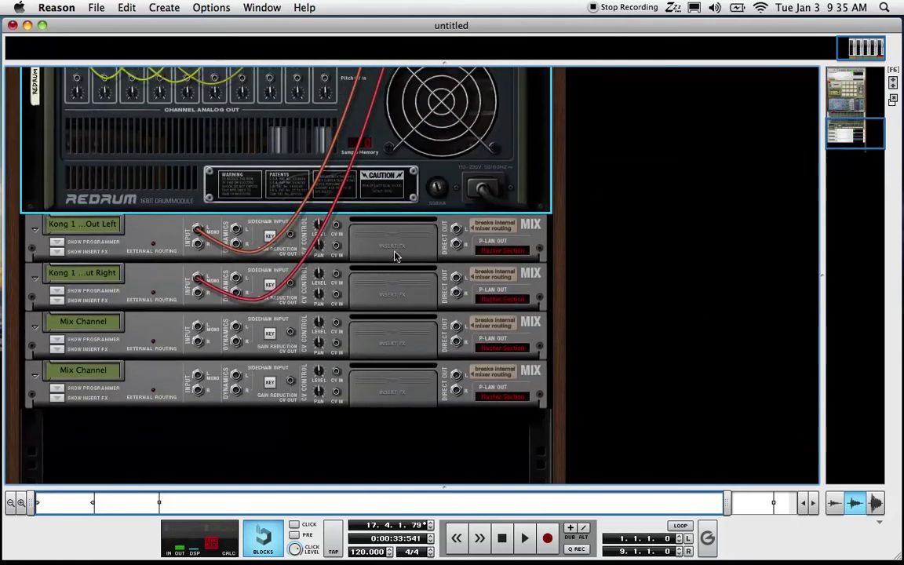
pyautogui.scroll(10, 395, 255)
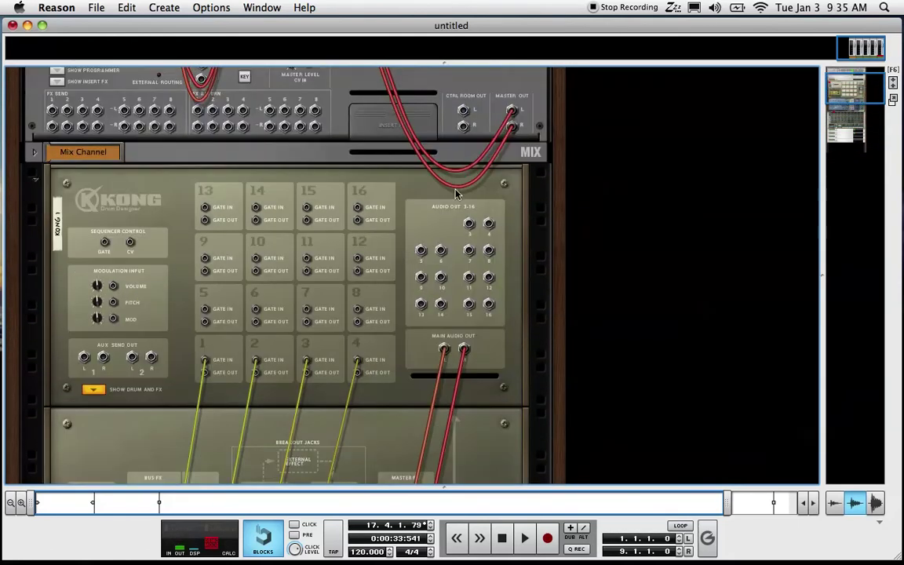
pyautogui.moveTo(469, 225); pyautogui.dragTo(197, 423)
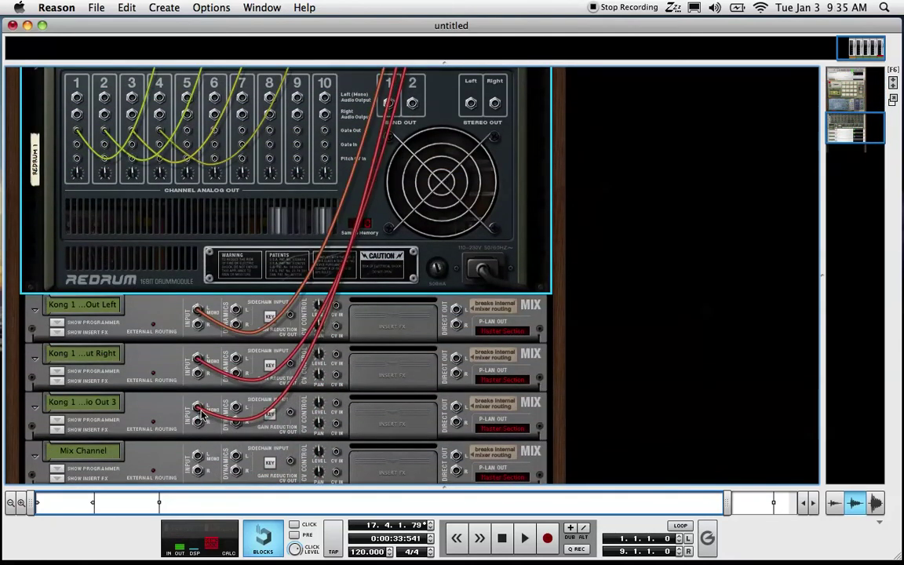
pyautogui.scroll(15, 408, 339)
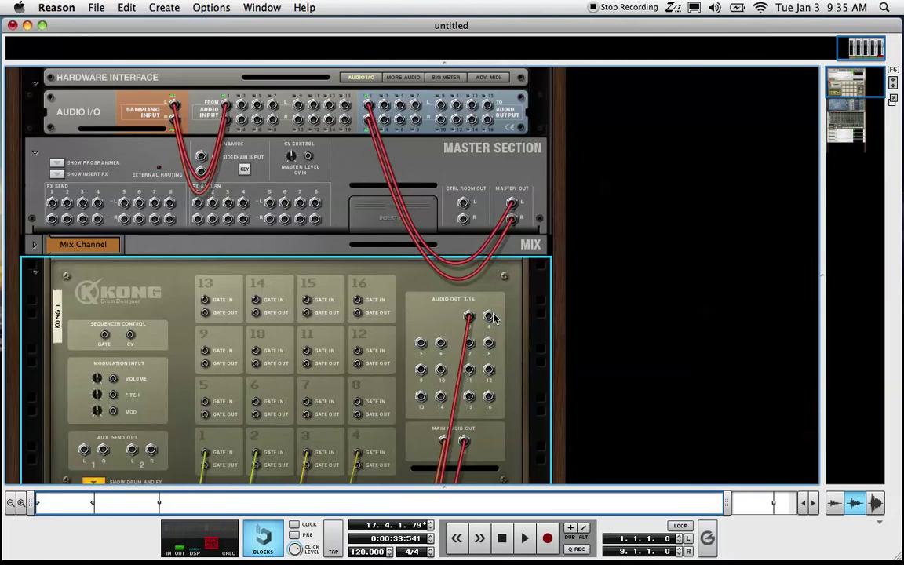
pyautogui.moveTo(488, 316); pyautogui.dragTo(200, 465)
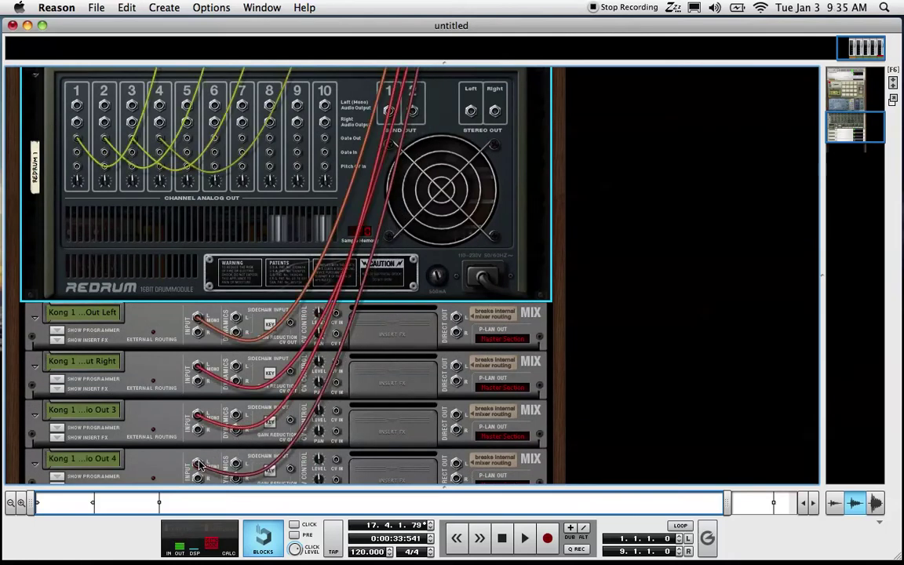
pyautogui.press('Tab')
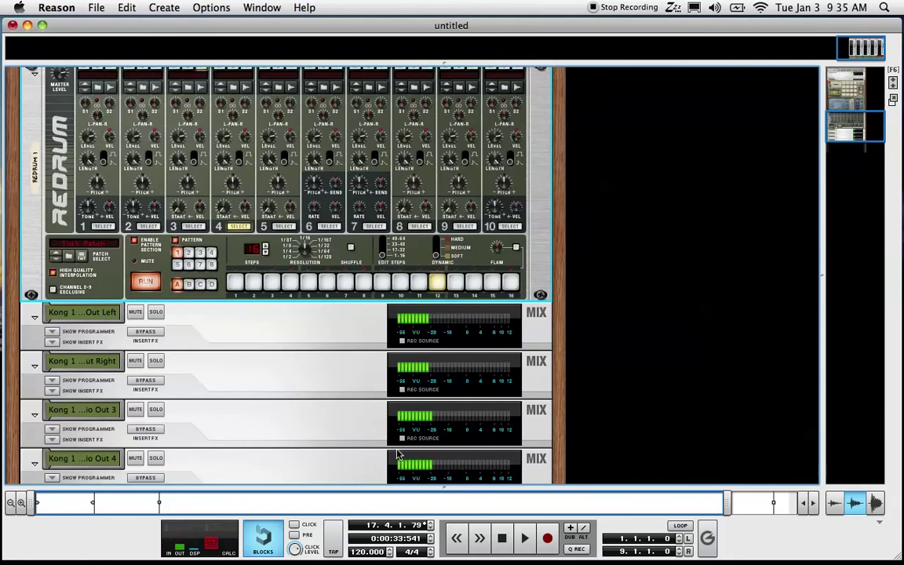
pyautogui.press('F5')
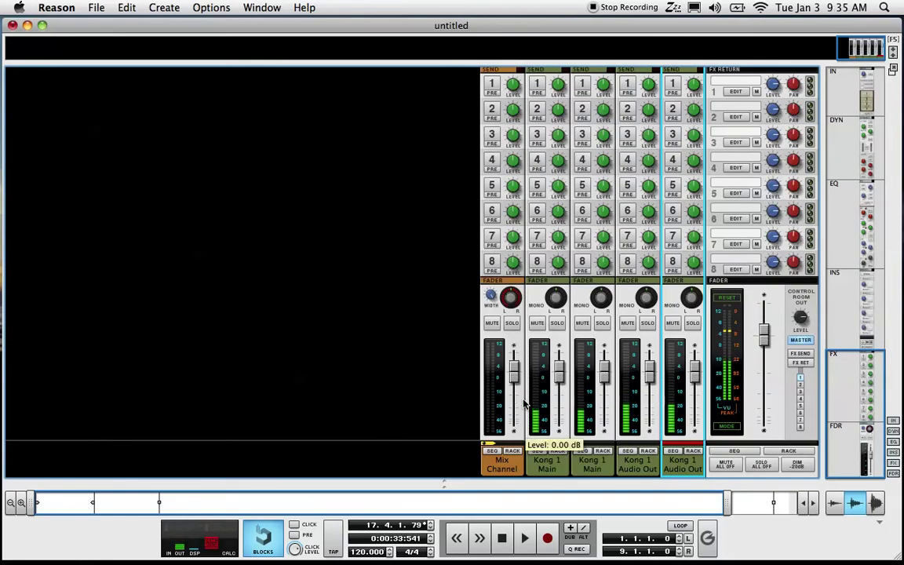
pyautogui.click(555, 324)
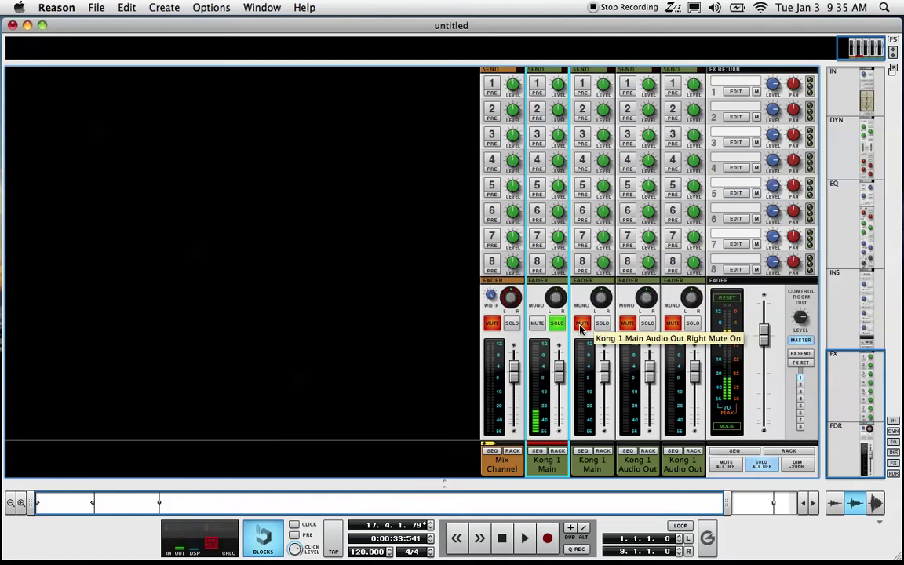
pyautogui.click(556, 324)
pyautogui.click(598, 326)
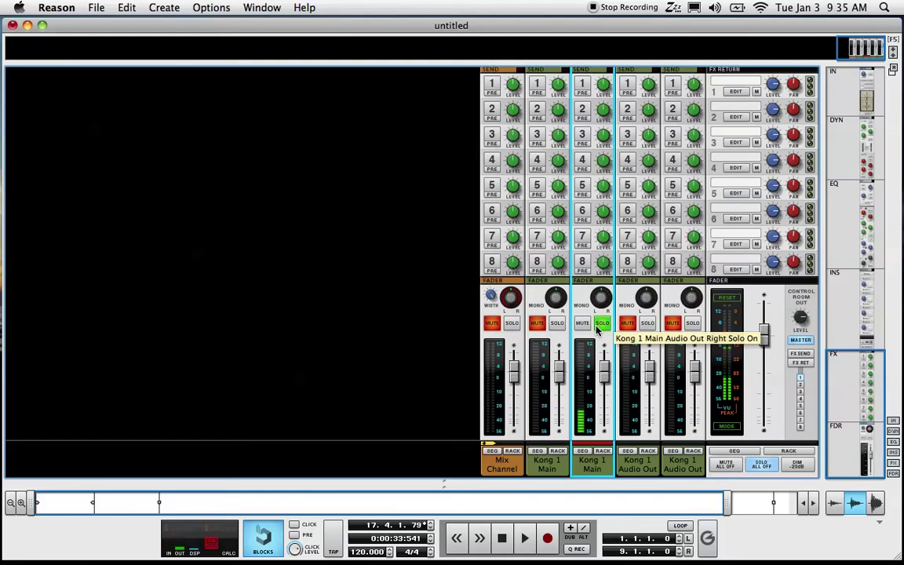
pyautogui.click(599, 326)
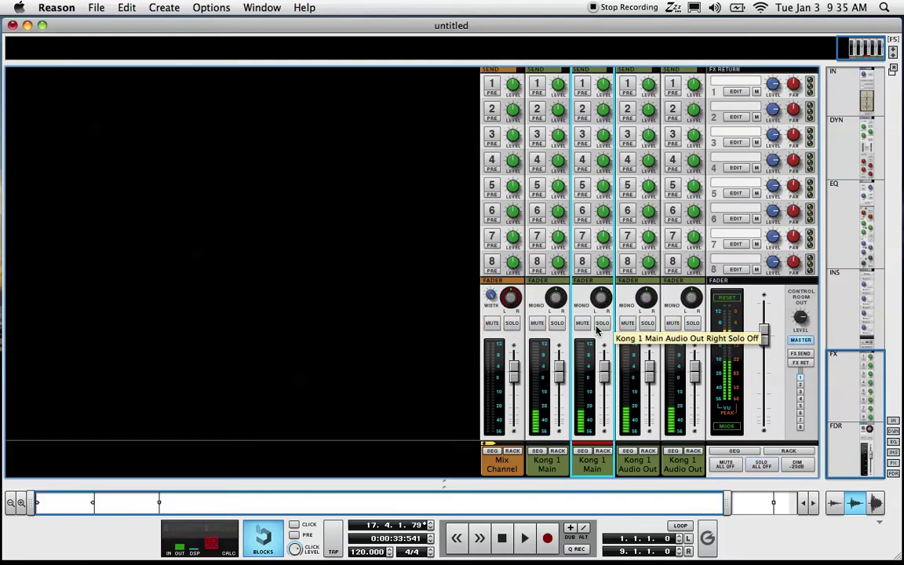
# Step: Pan the kick drum on Kong pad 1 hard left to -64
pyautogui.press('F5')
pyautogui.press('F6')
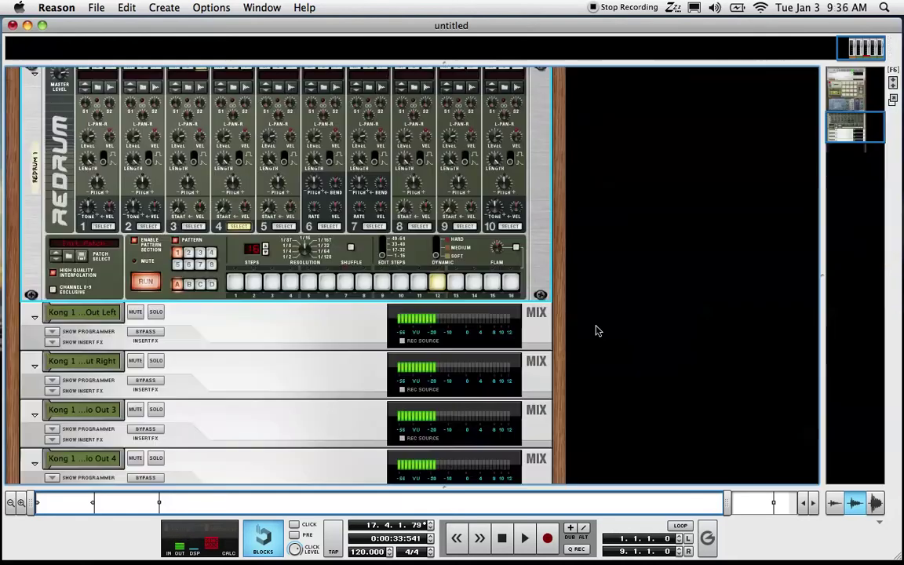
pyautogui.scroll(5, 204, 229)
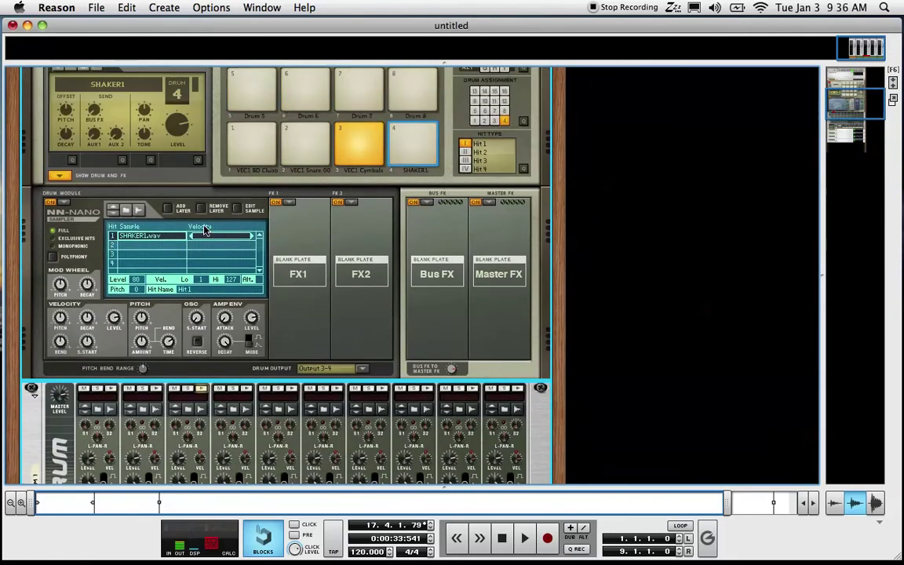
pyautogui.scroll(3, 204, 229)
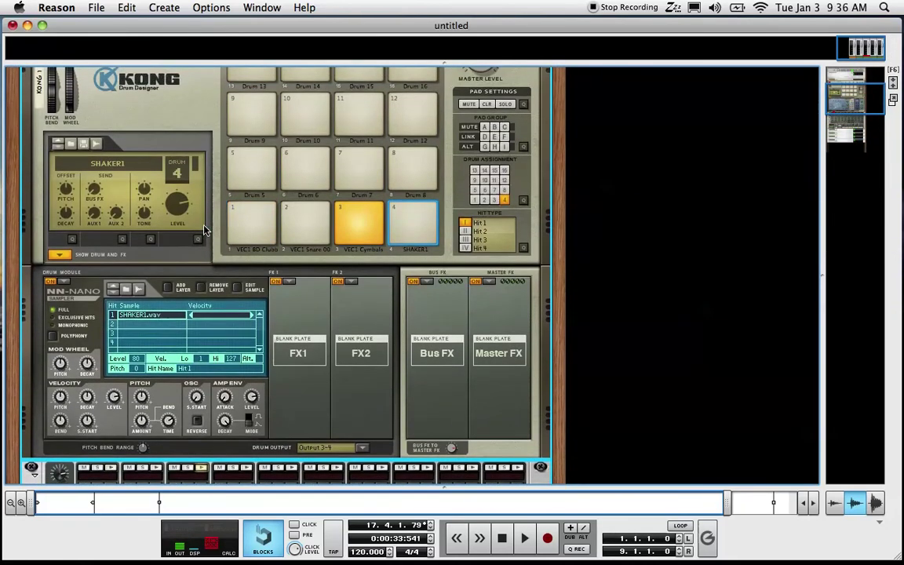
pyautogui.click(262, 214)
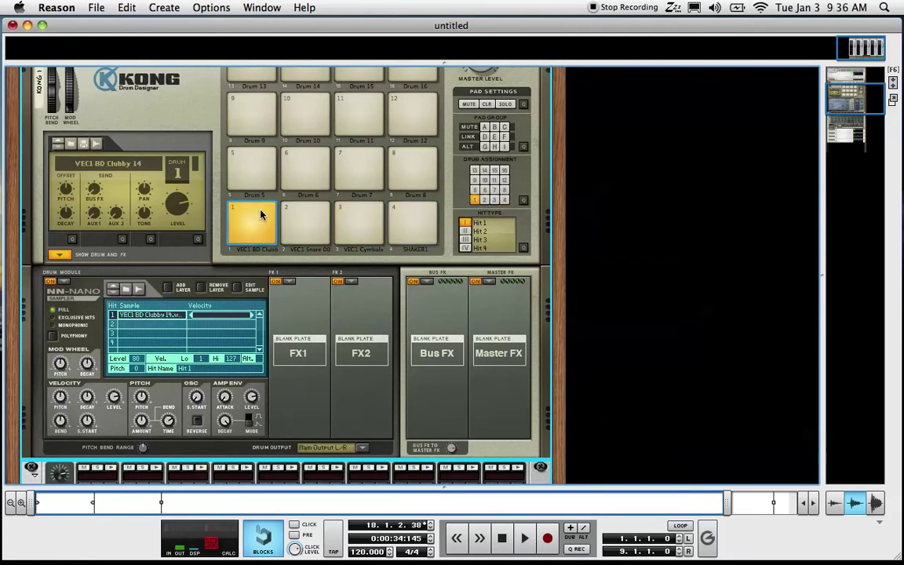
pyautogui.moveTo(143, 189); pyautogui.dragTo(146, 233)
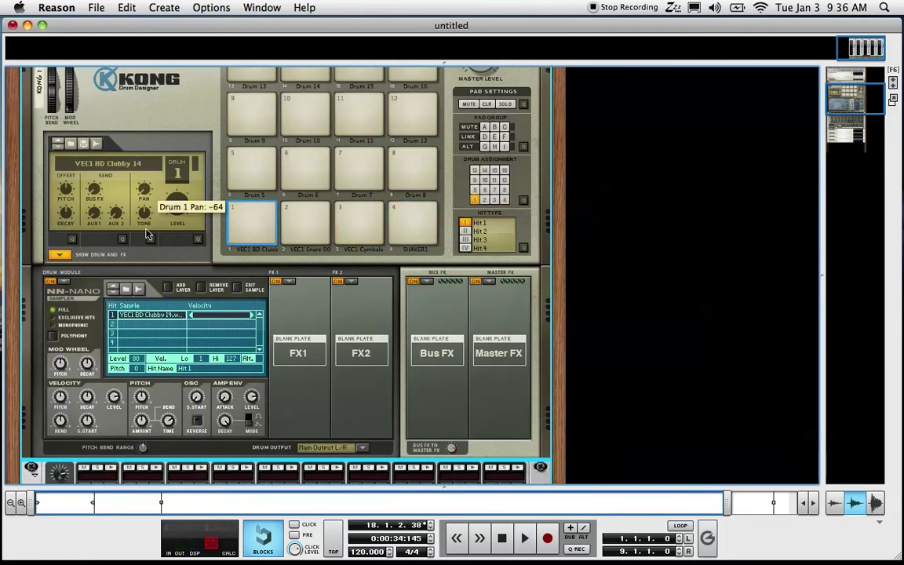
# Step: Check Kong pads 2-4 (snare, cymbals, shaker), then run and stop the Redrum pattern
pyautogui.click(306, 226)
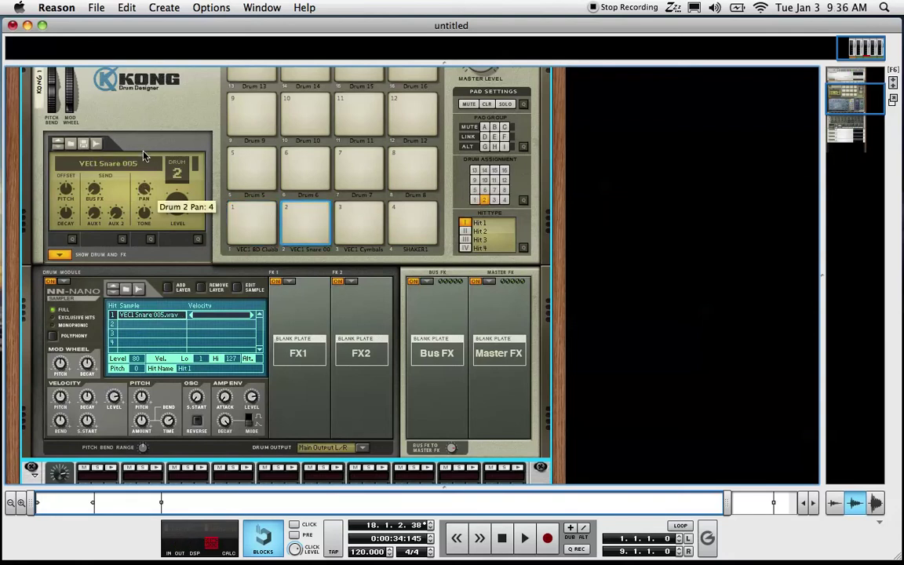
pyautogui.click(343, 210)
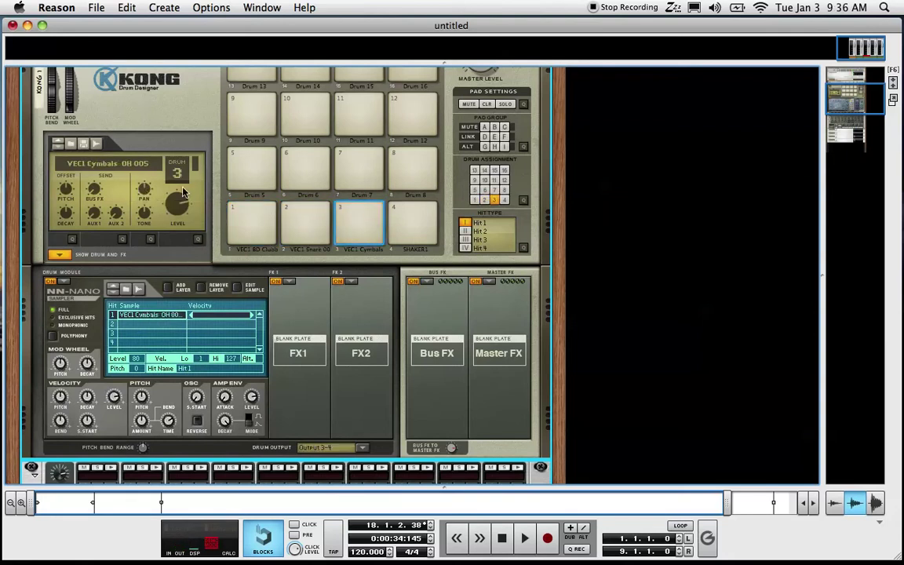
pyautogui.click(419, 230)
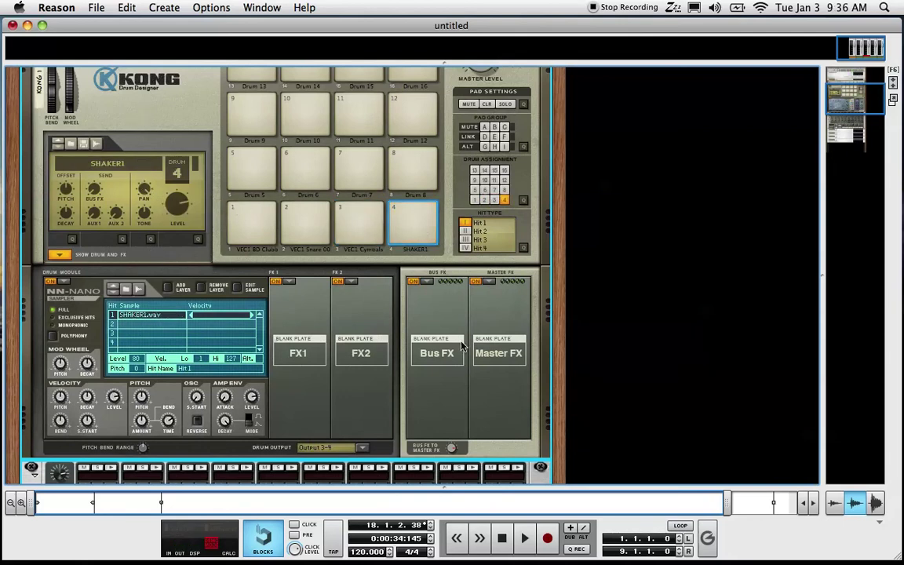
pyautogui.scroll(-5, 291, 237)
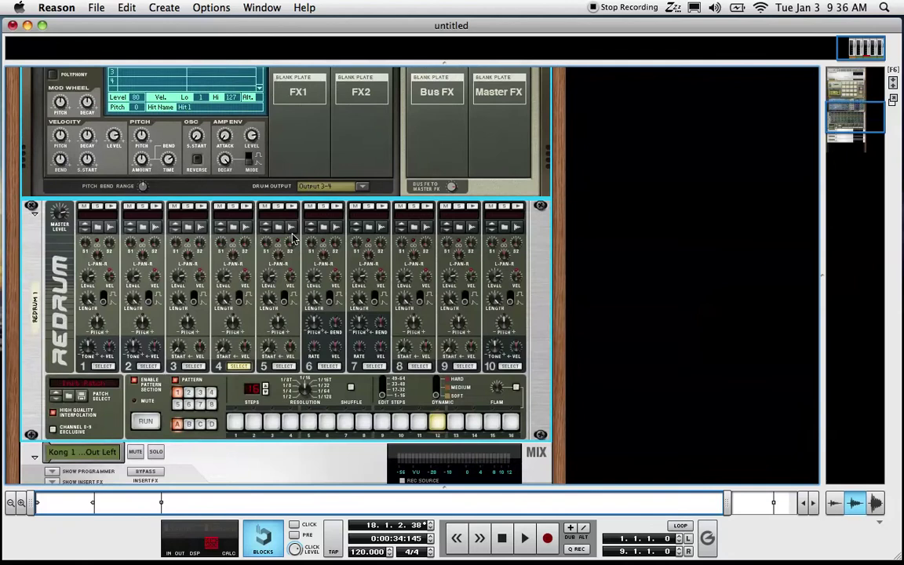
pyautogui.click(148, 420)
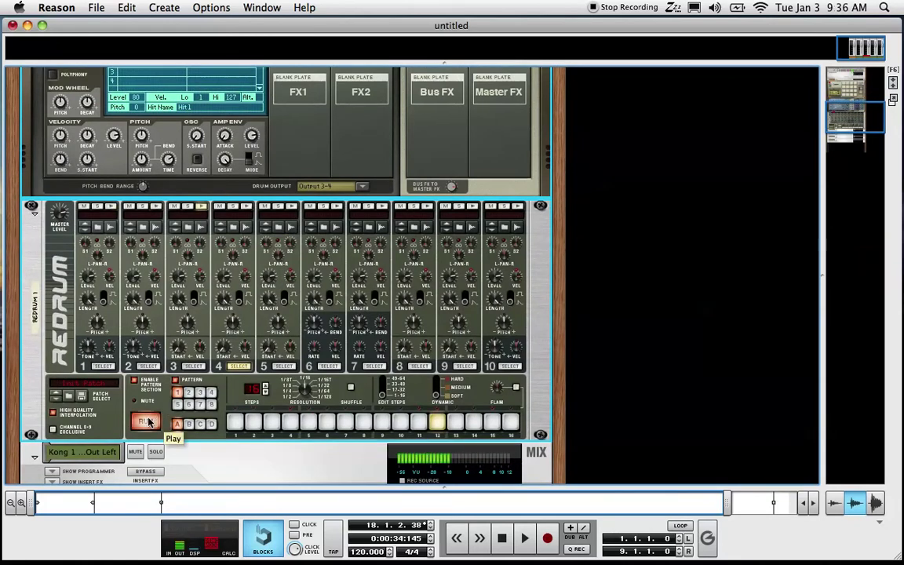
pyautogui.click(146, 421)
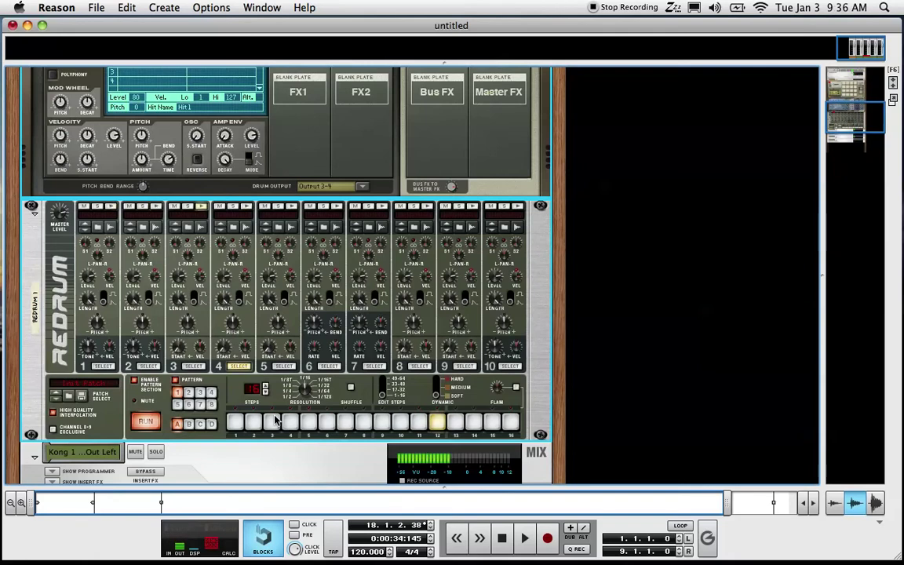
# Step: In the mixer, solo Kong 1 Main, then the Right Audio Out channel, then clear the solo
pyautogui.press('F5')
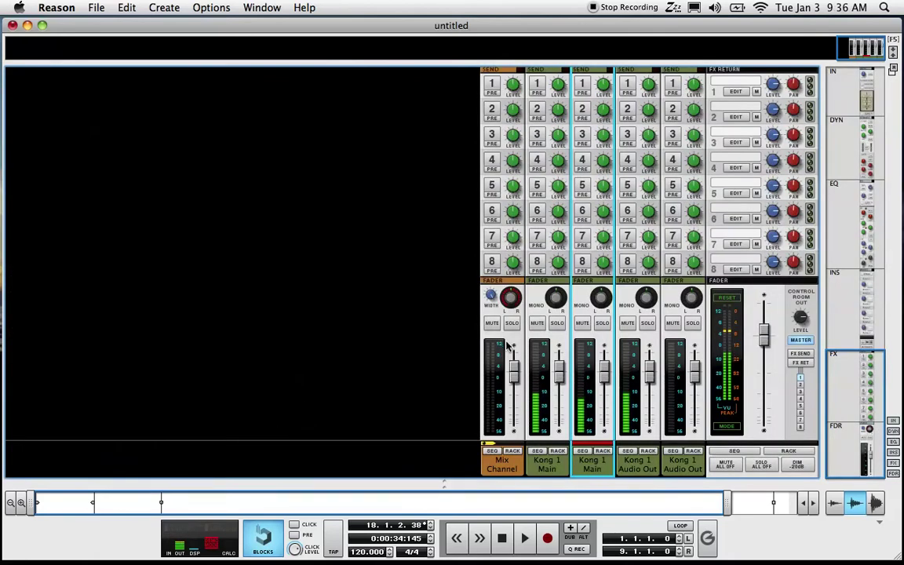
pyautogui.click(556, 323)
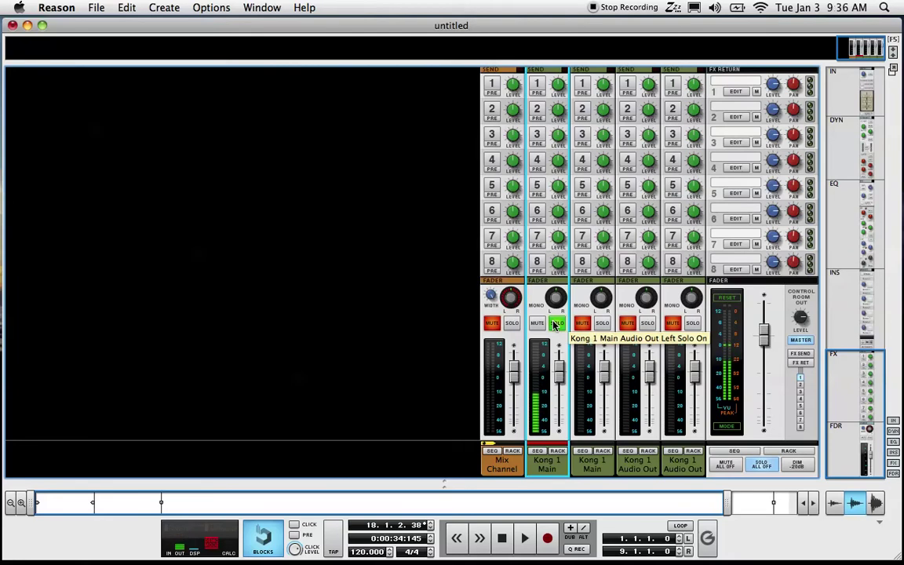
pyautogui.click(602, 323)
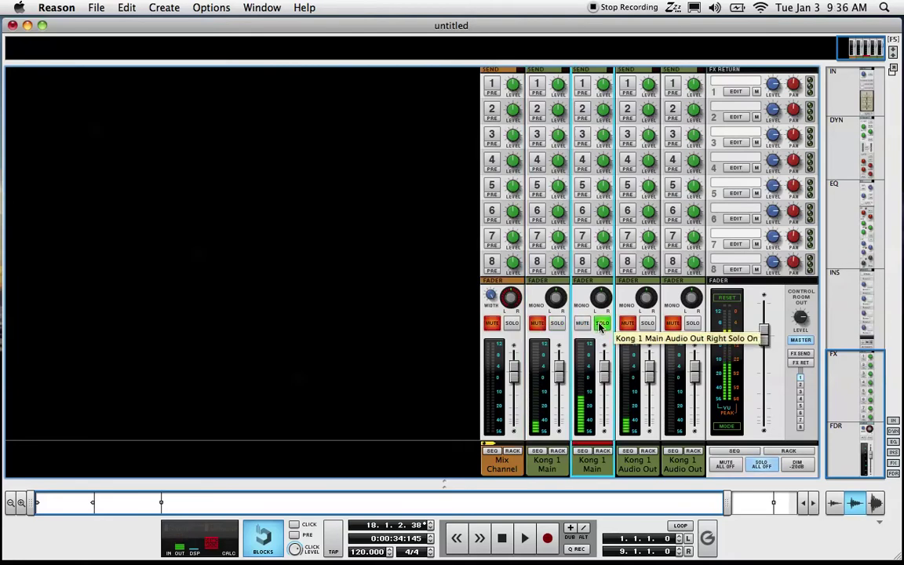
pyautogui.click(601, 324)
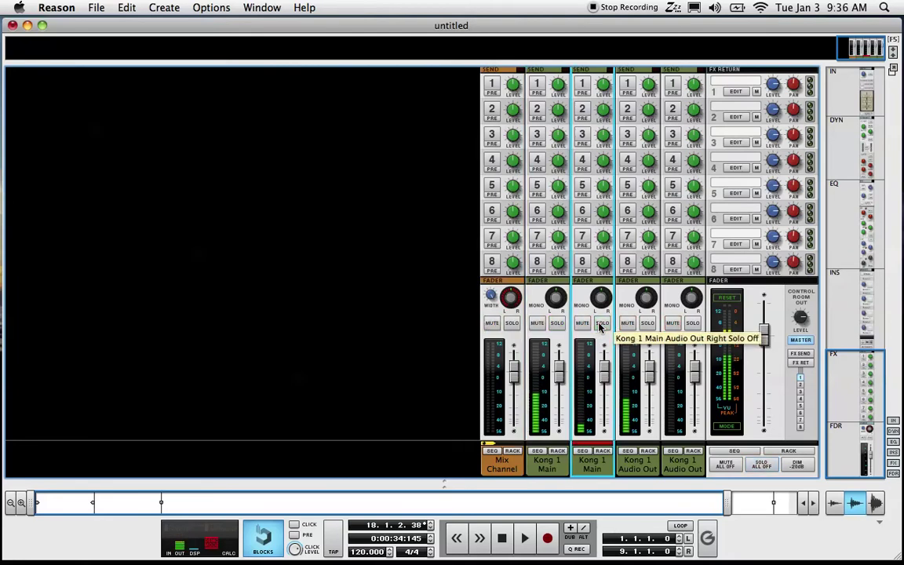
# Step: Pan the first Kong 1 Audio Out channel left and select the second one
pyautogui.click(646, 300)
pyautogui.moveTo(645, 300); pyautogui.dragTo(645, 304)
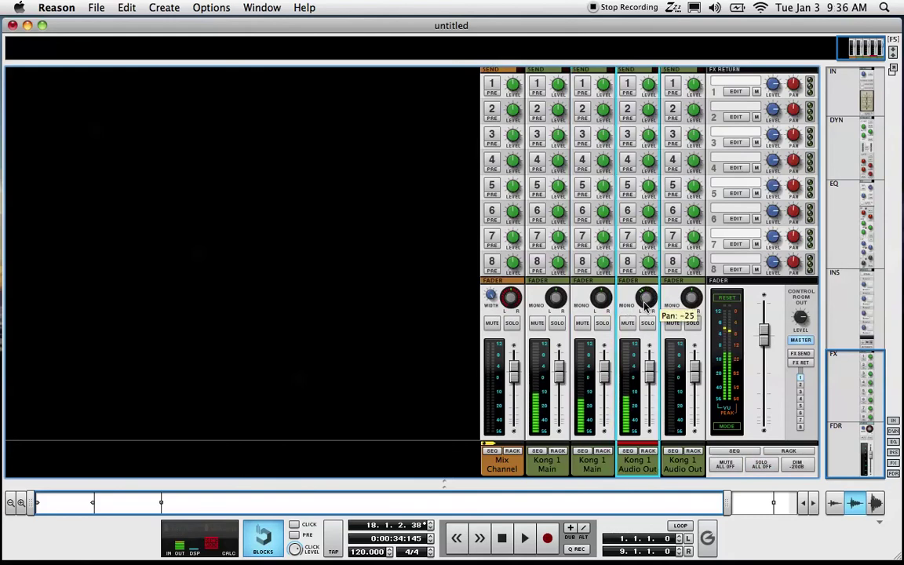
pyautogui.click(688, 301)
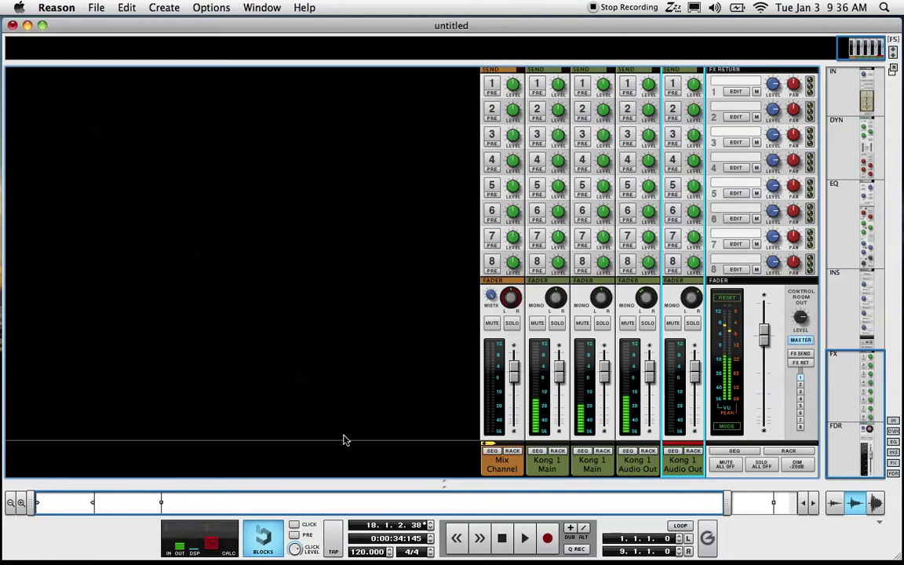
# Step: In the rack, rename the first two Kong mix channels kick and snare
pyautogui.press('F6')
pyautogui.scroll(-6, 287, 382)
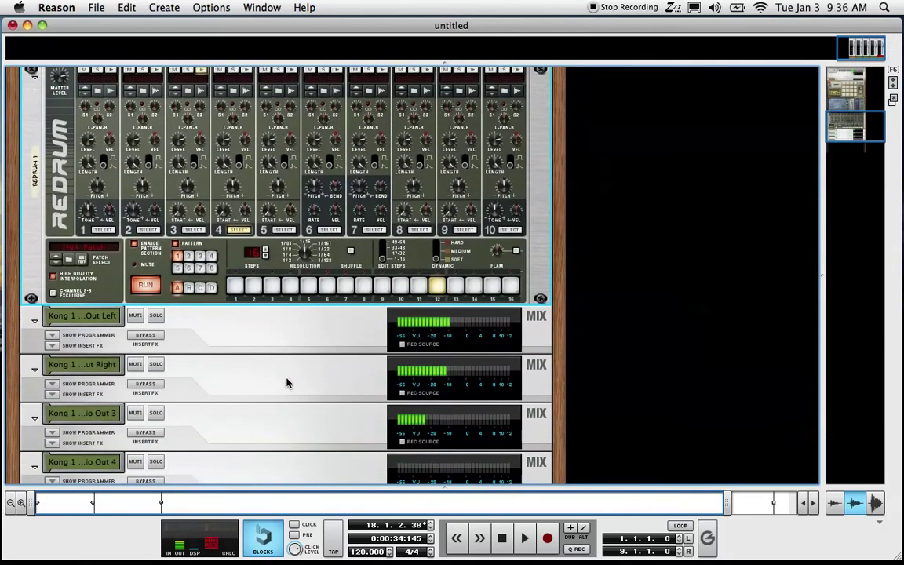
pyautogui.doubleClick(67, 267)
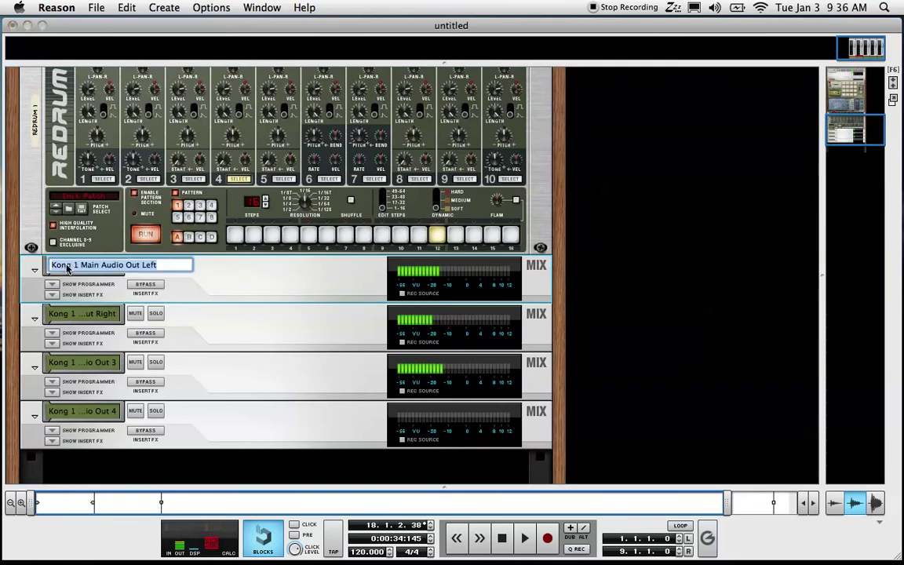
pyautogui.write('kick')
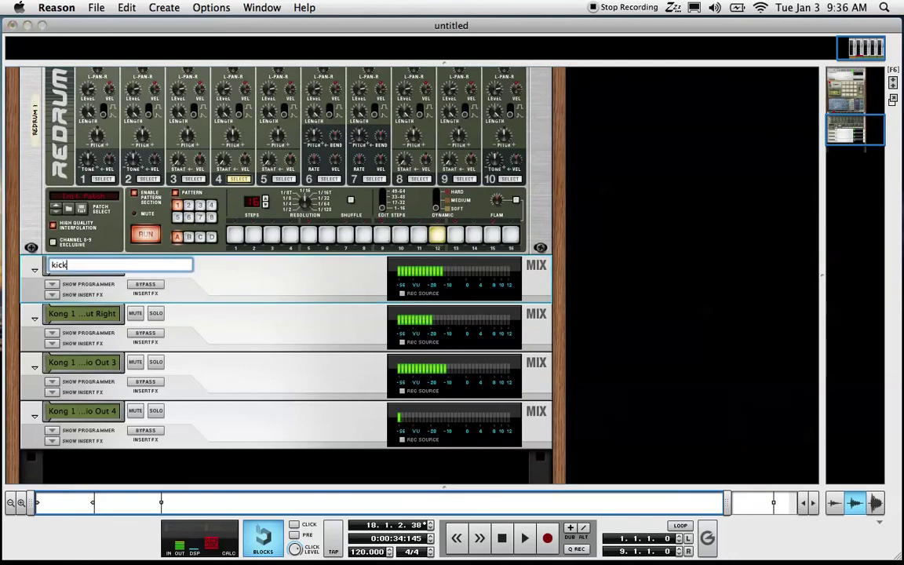
pyautogui.doubleClick(69, 314)
pyautogui.write('snare')
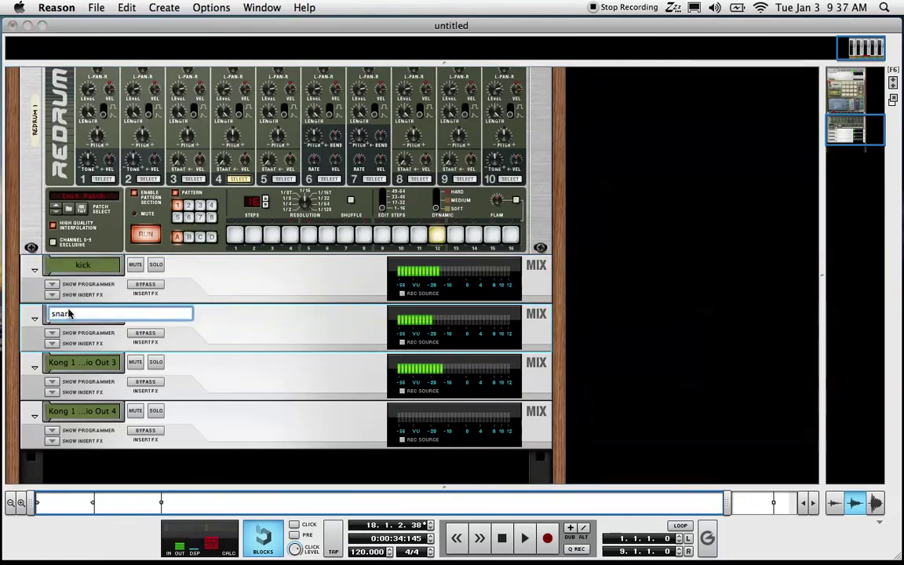
pyautogui.press('Return')
# Step: Rename the third and fourth Kong mix channels open hat and shaker
pyautogui.doubleClick(83, 364)
pyautogui.write('open hat')
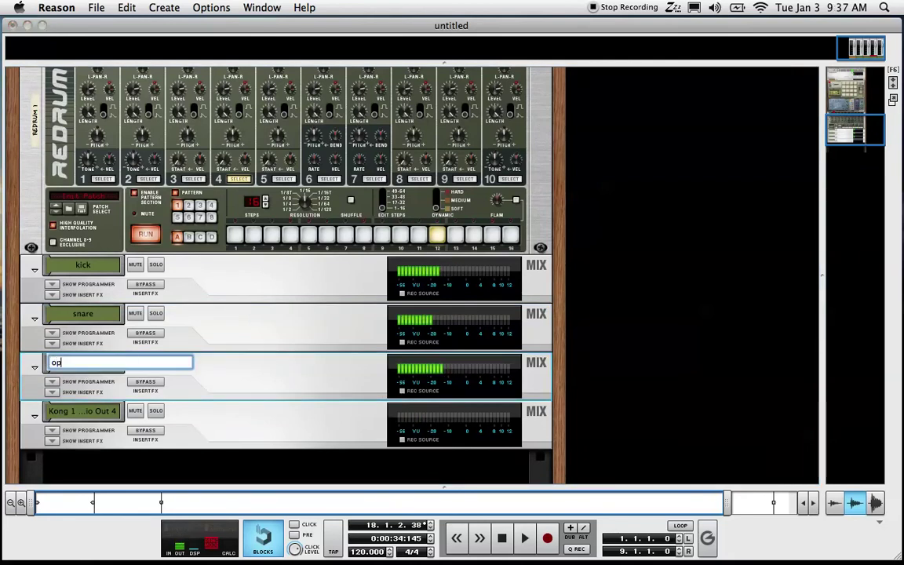
pyautogui.press('Return')
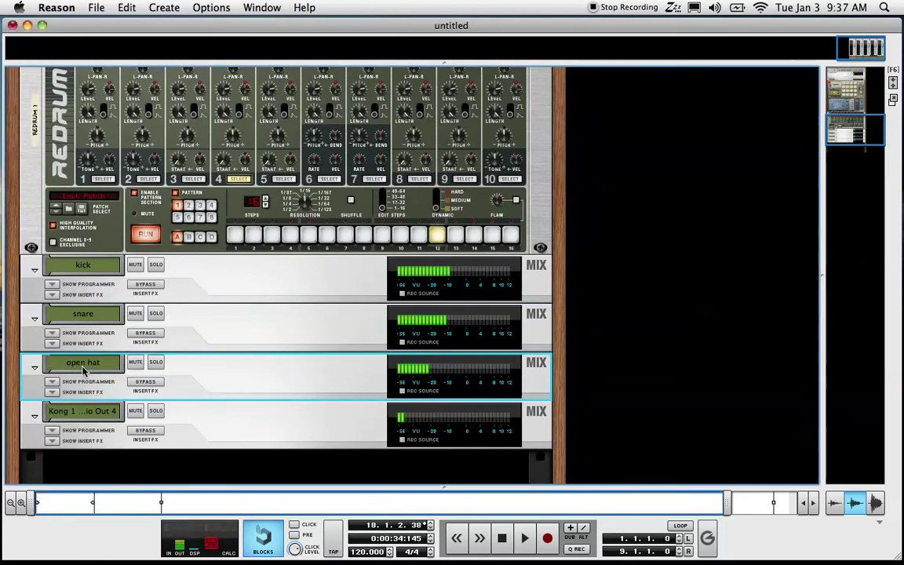
pyautogui.doubleClick(83, 411)
pyautogui.write('shaker')
pyautogui.press('Return')
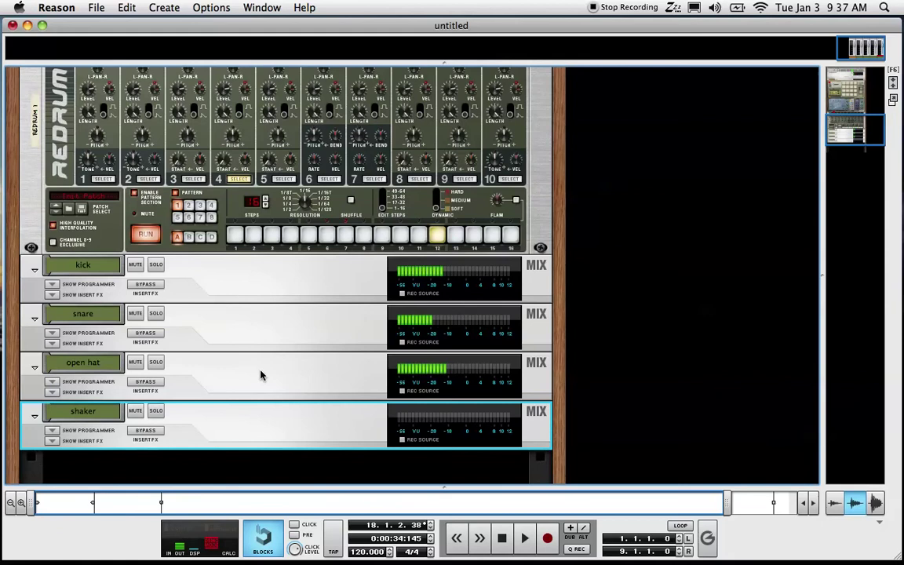
pyautogui.scroll(8, 261, 373)
pyautogui.scroll(8, 260, 373)
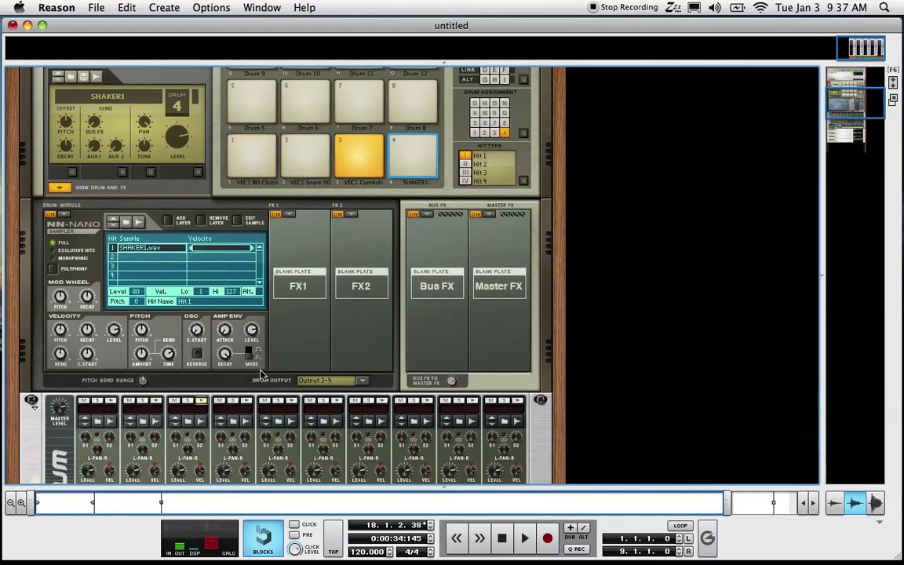
# Step: Stop playback and scroll the rack so the Redrum sits above the mix channels
pyautogui.click(506, 533)
pyautogui.scroll(-6, 163, 183)
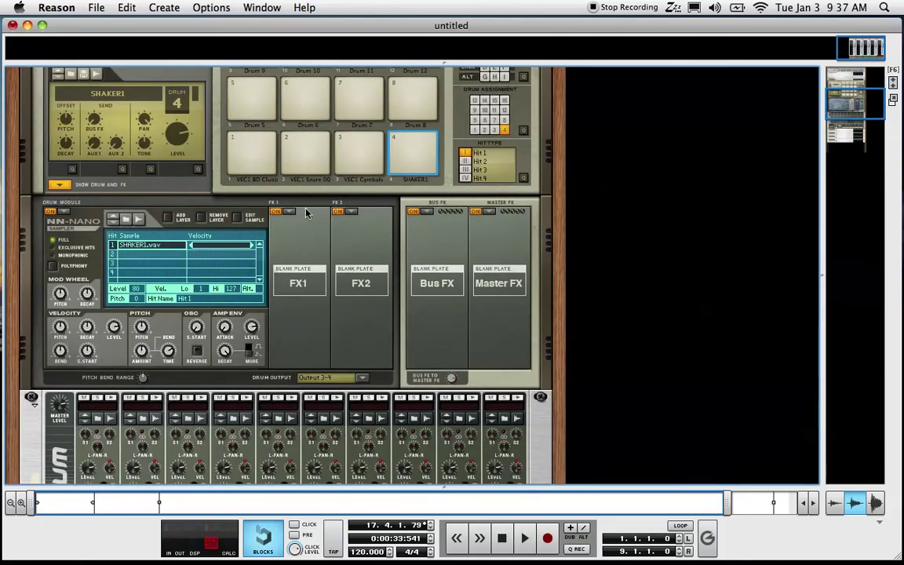
pyautogui.scroll(5, 363, 263)
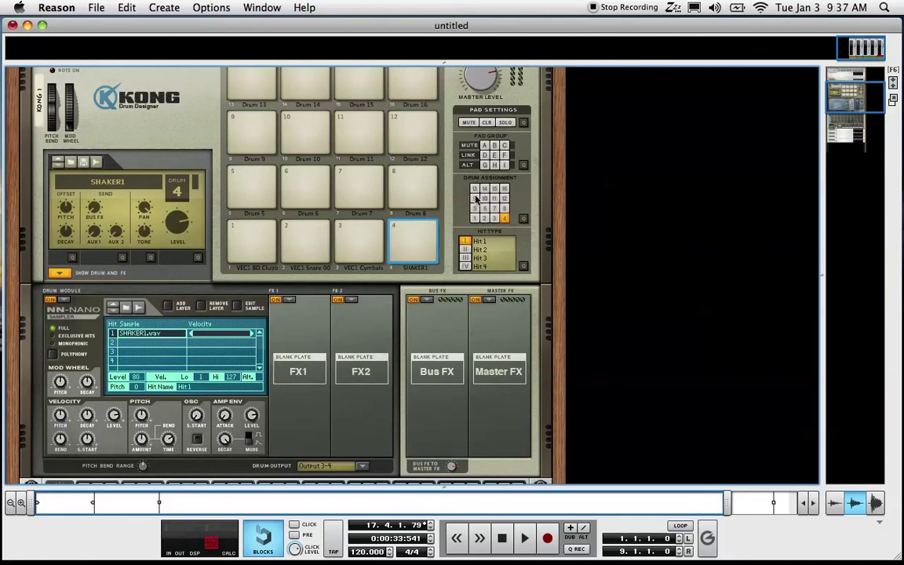
pyautogui.scroll(-20, 332, 237)
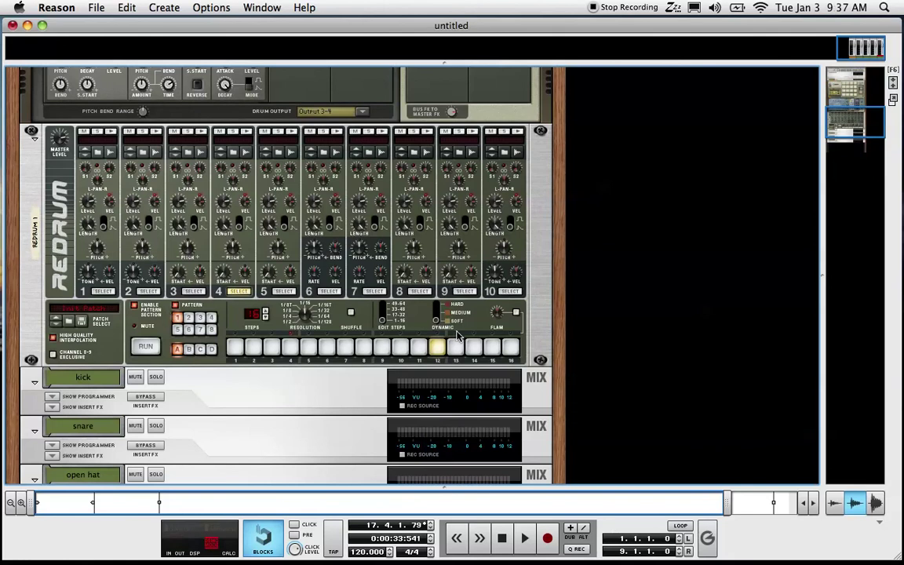
pyautogui.scroll(-10, 458, 336)
pyautogui.scroll(10, 458, 335)
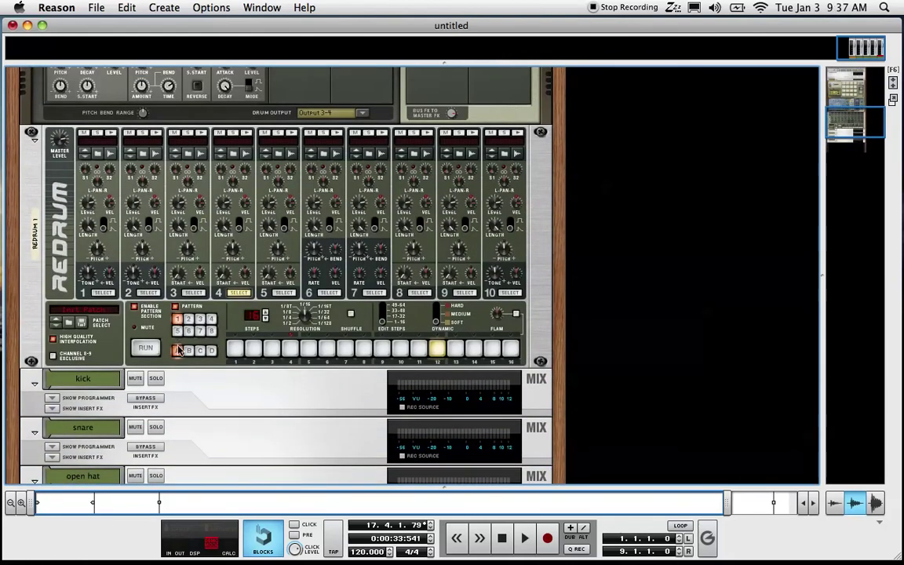
# Step: Switch off Redrum's Enable Pattern Section and copy its pattern to the Redrum 1 sequencer track
pyautogui.click(134, 307)
pyautogui.click(134, 307)
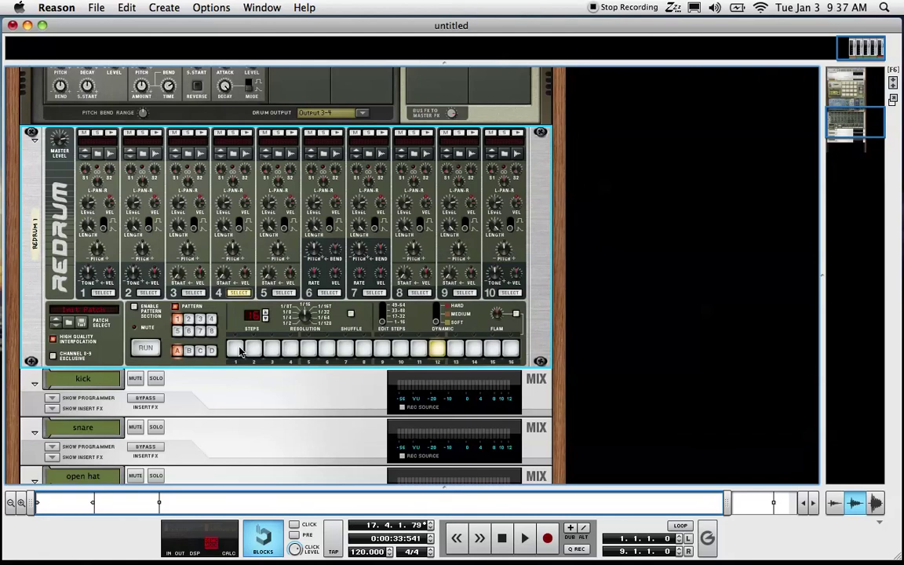
pyautogui.rightClick(241, 351)
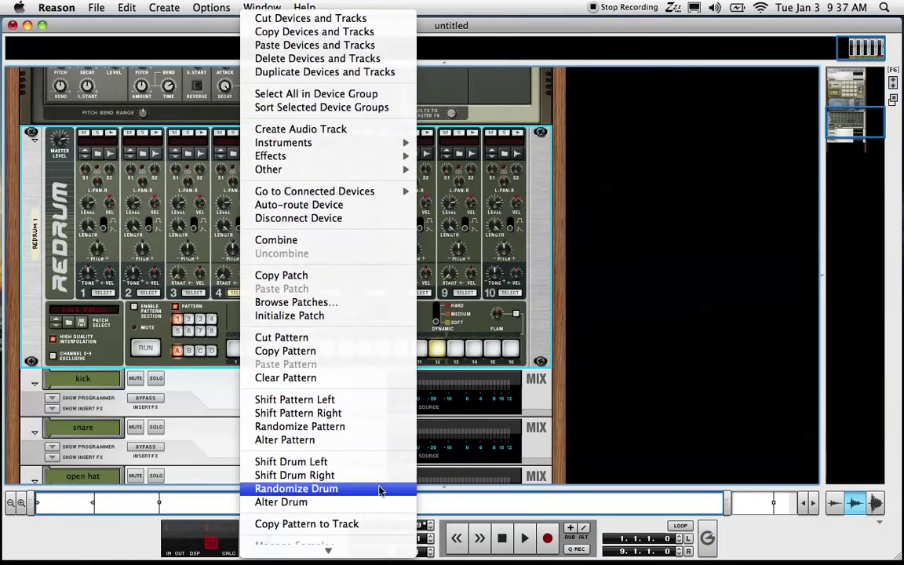
pyautogui.click(369, 523)
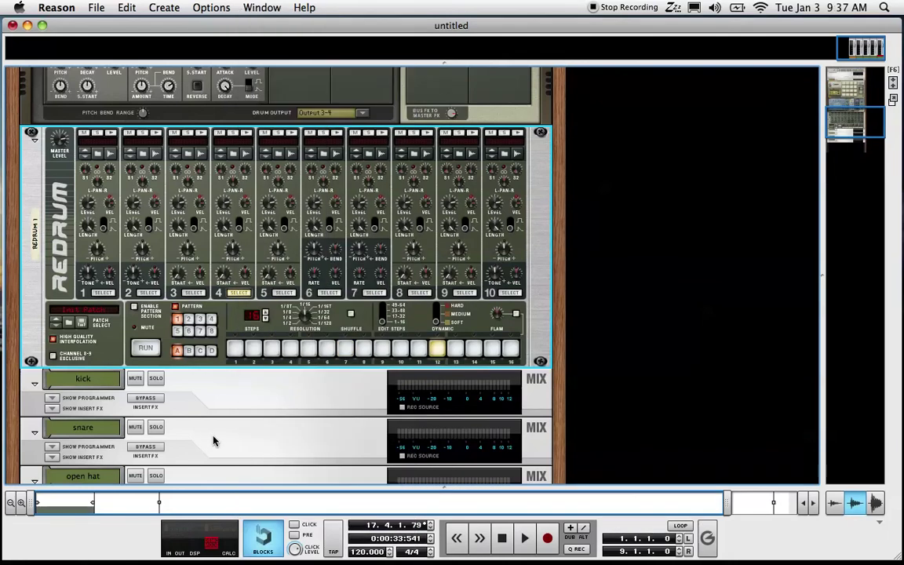
pyautogui.press('F7')
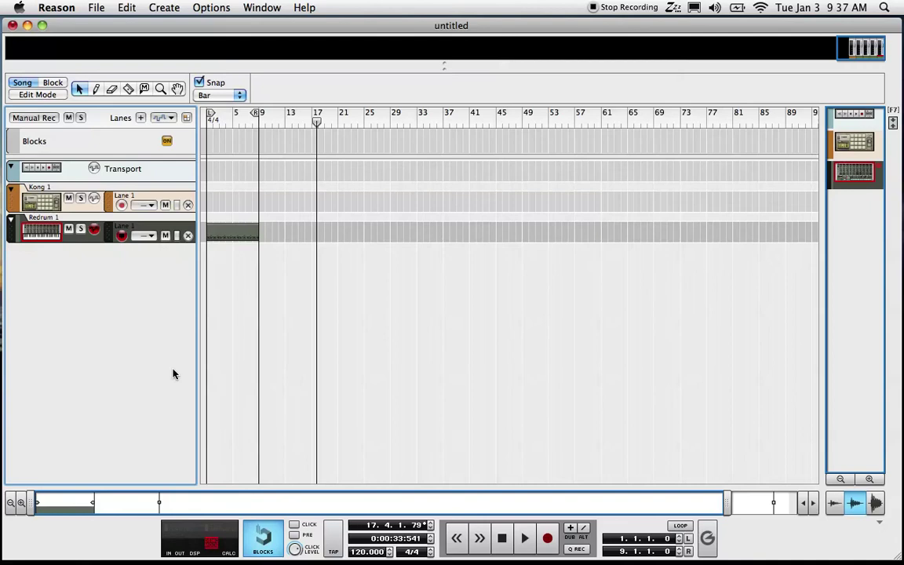
# Step: Zoom in on the Redrum clip, duplicate it through bar 41, and play from the start
pyautogui.click(160, 89)
pyautogui.click(229, 214)
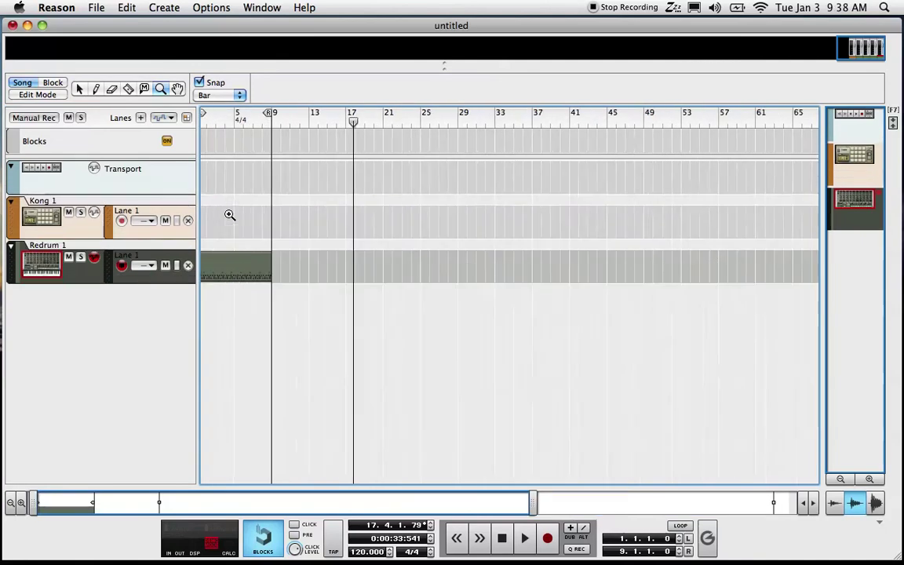
pyautogui.click(229, 214)
pyautogui.click(81, 89)
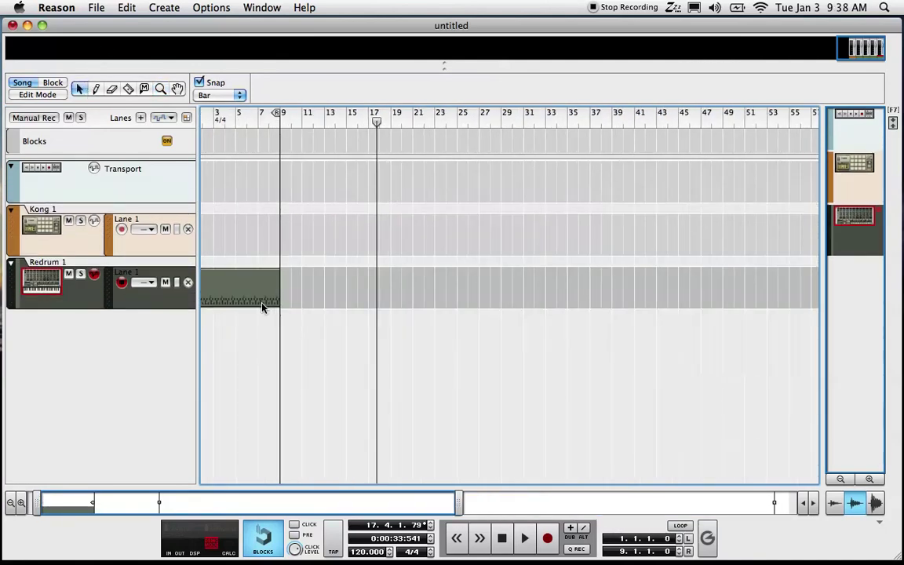
pyautogui.moveTo(263, 307); pyautogui.dragTo(605, 289)
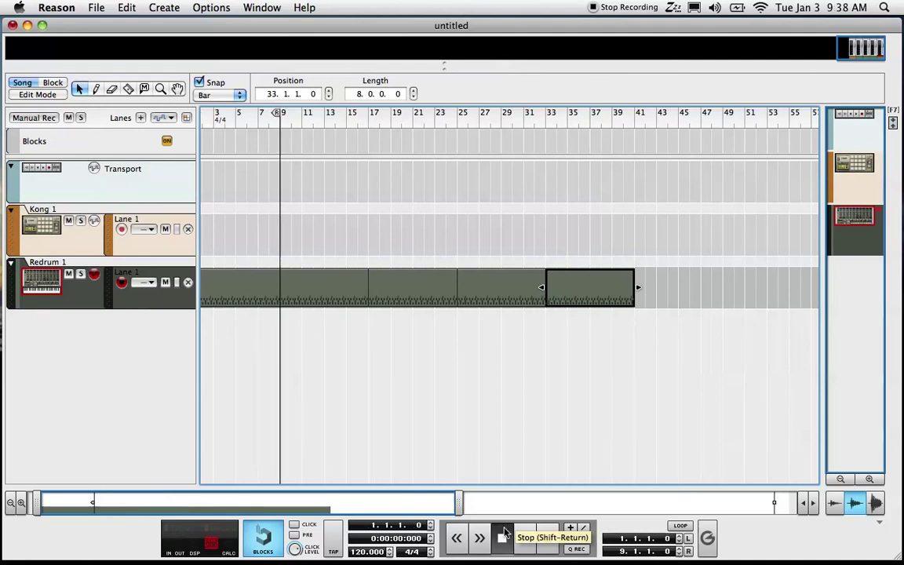
pyautogui.click(506, 530)
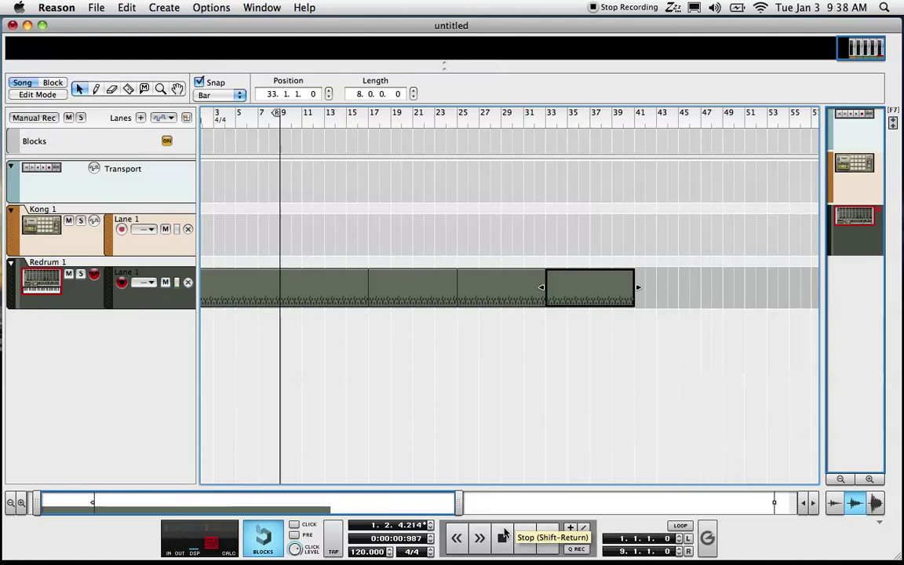
# Step: Turn the rack around at Kong to view its cables running to the mix channels
pyautogui.press('F6')
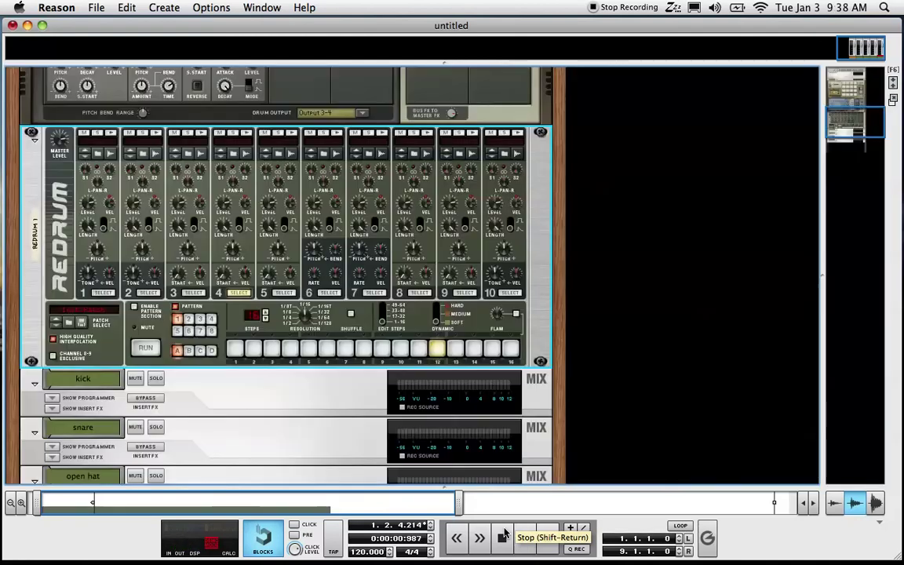
pyautogui.scroll(5, 473, 375)
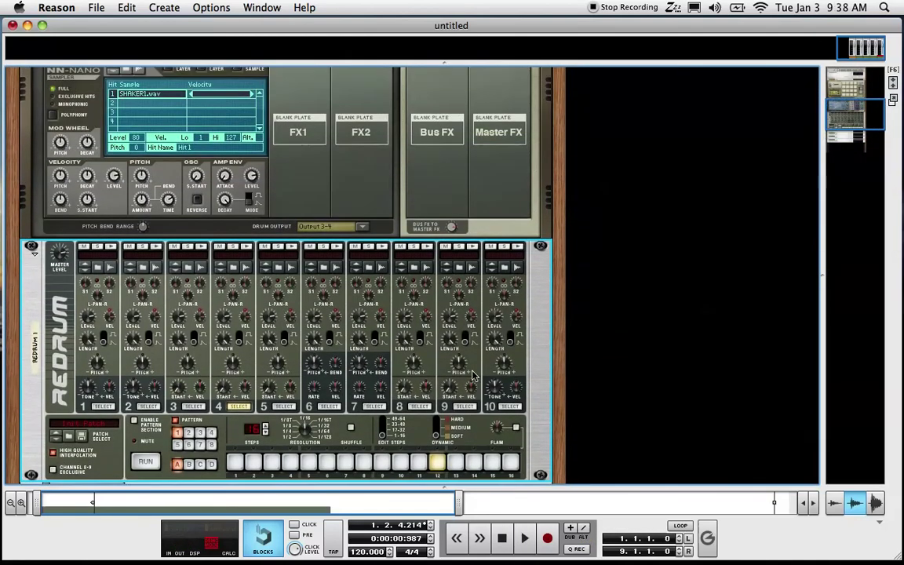
pyautogui.scroll(5, 473, 376)
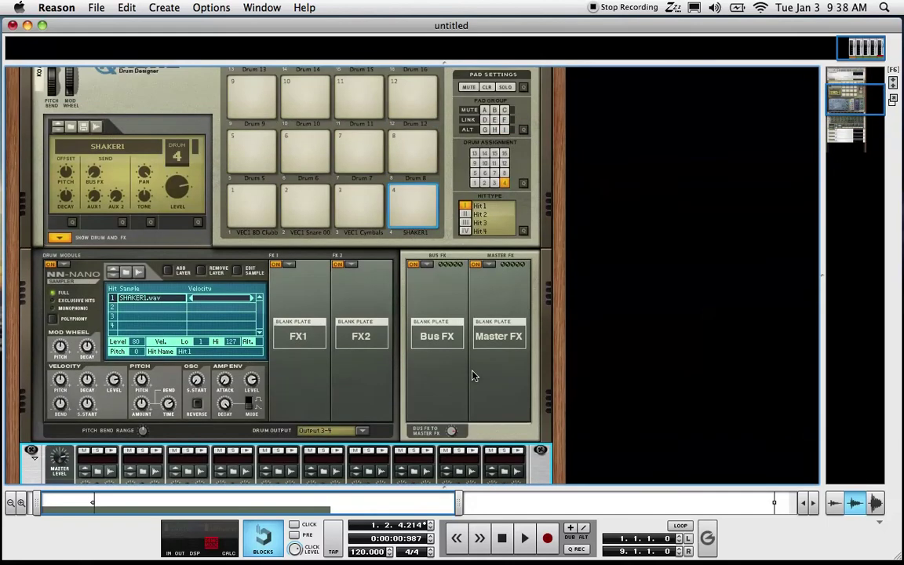
pyautogui.scroll(-1, 473, 376)
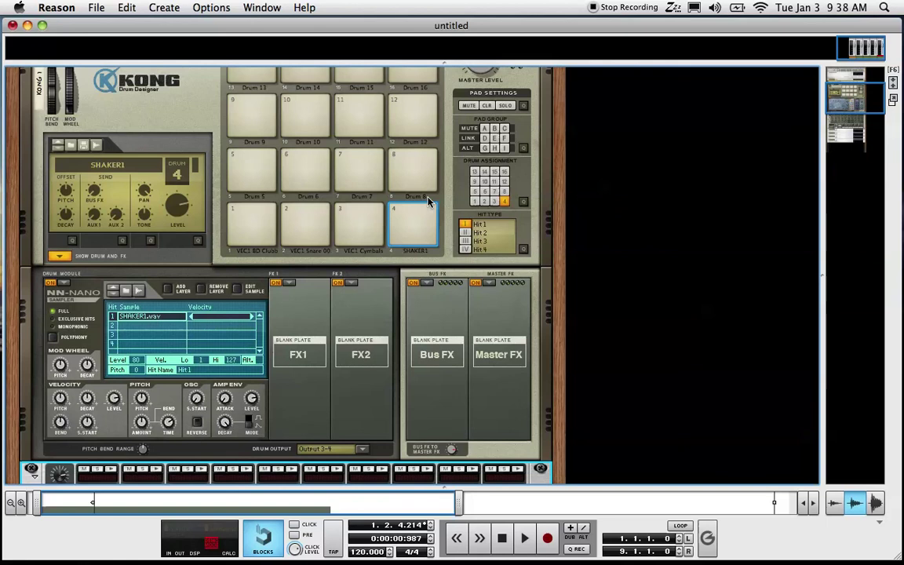
pyautogui.press('Tab')
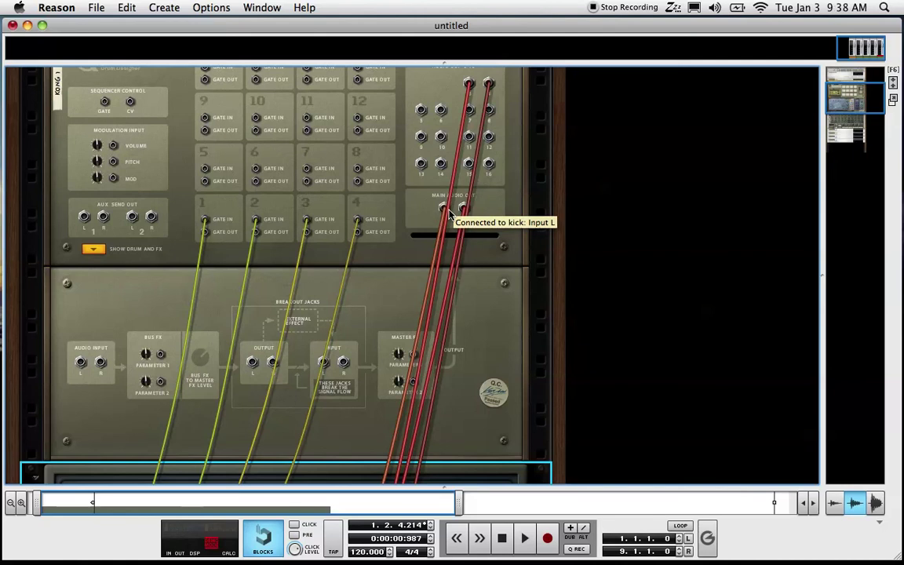
pyautogui.scroll(4, 449, 216)
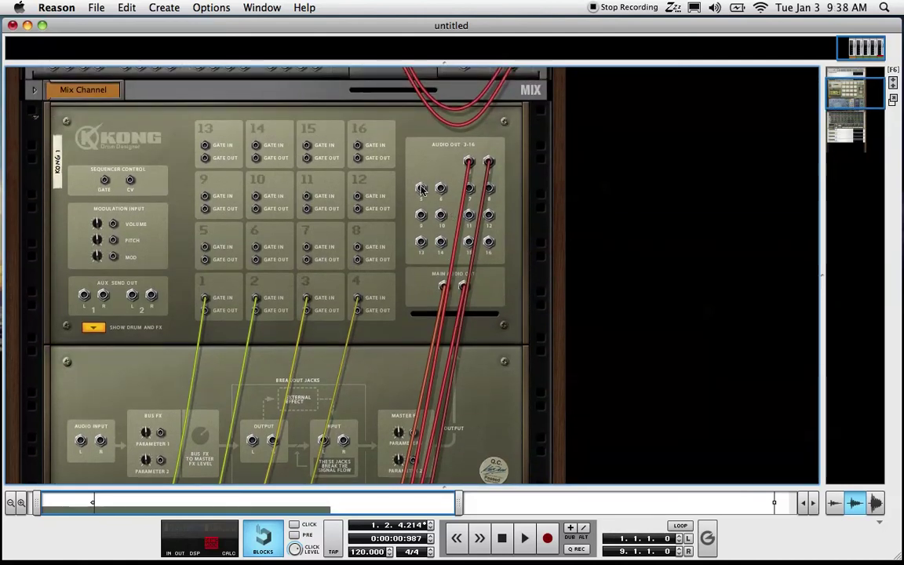
pyautogui.scroll(-5, 457, 267)
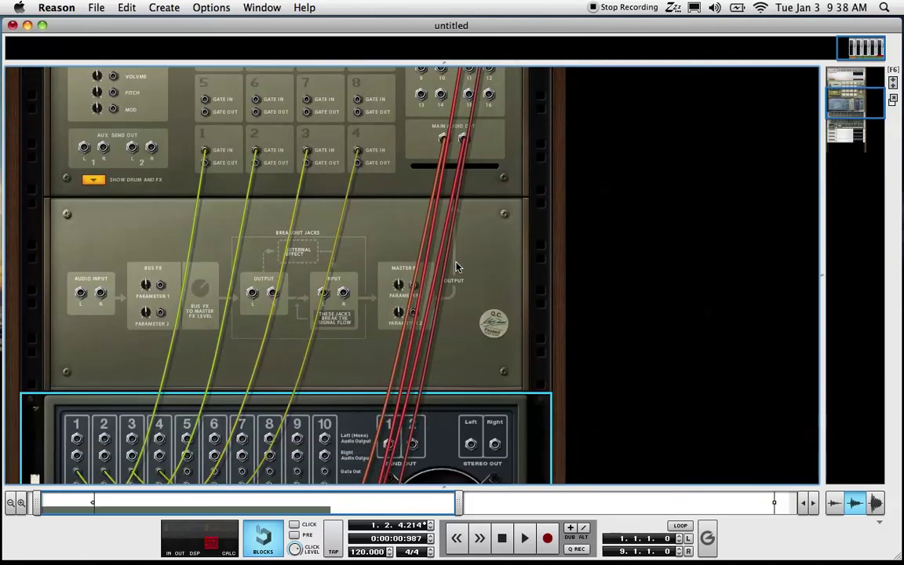
# Step: Turn the rack back to the front, showing Kong's four pads
pyautogui.press('Tab')
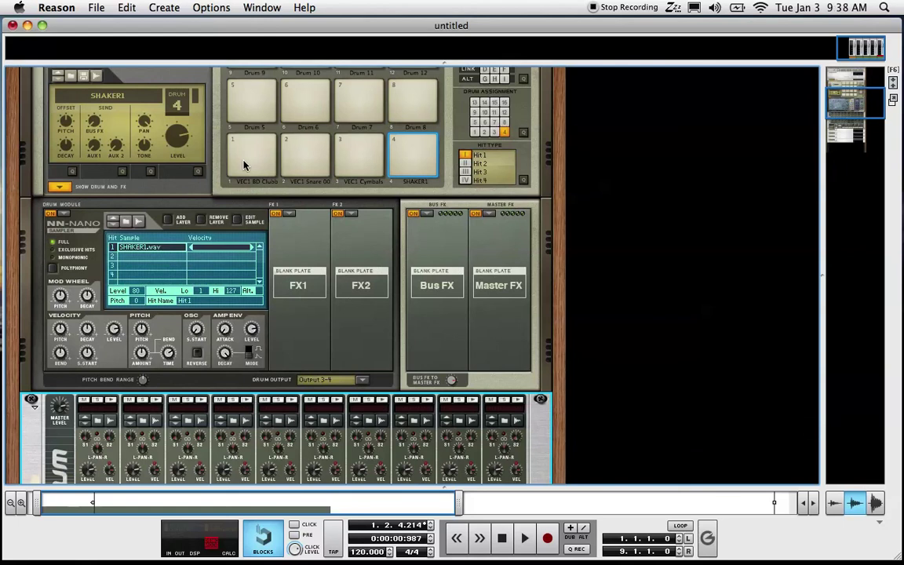
pyautogui.scroll(-1, 243, 164)
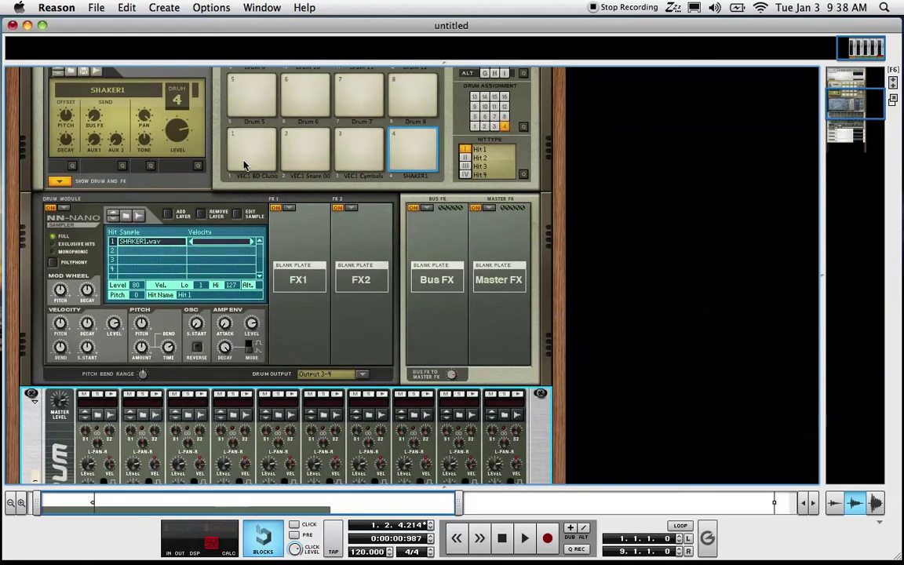